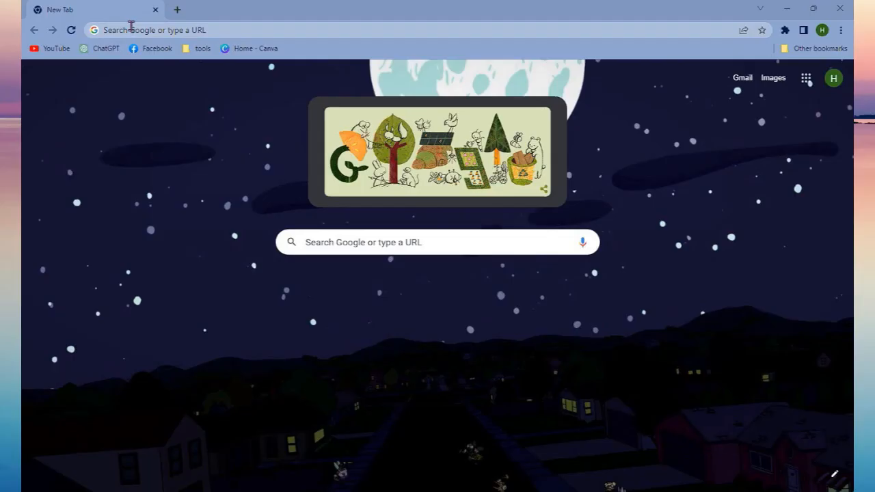
Search the web for "ecwid", open the official Ecwid site and start the free sign-up.
left_click(132, 31)
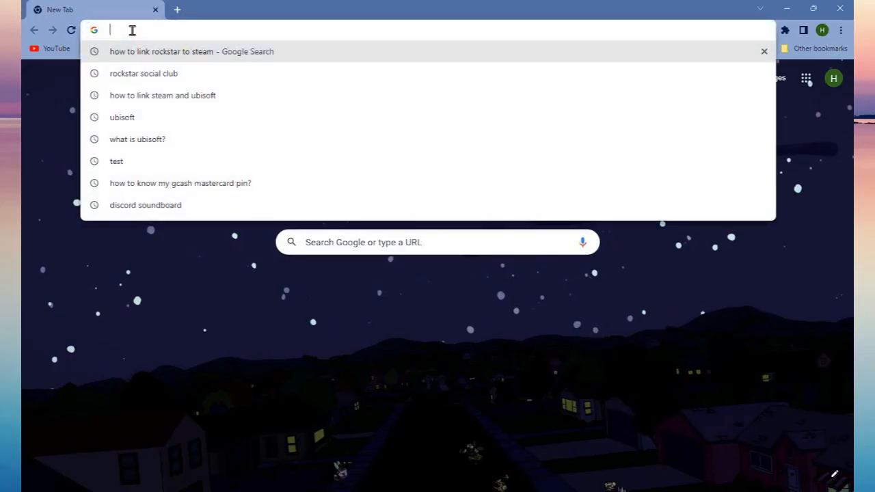
type("ecwid")
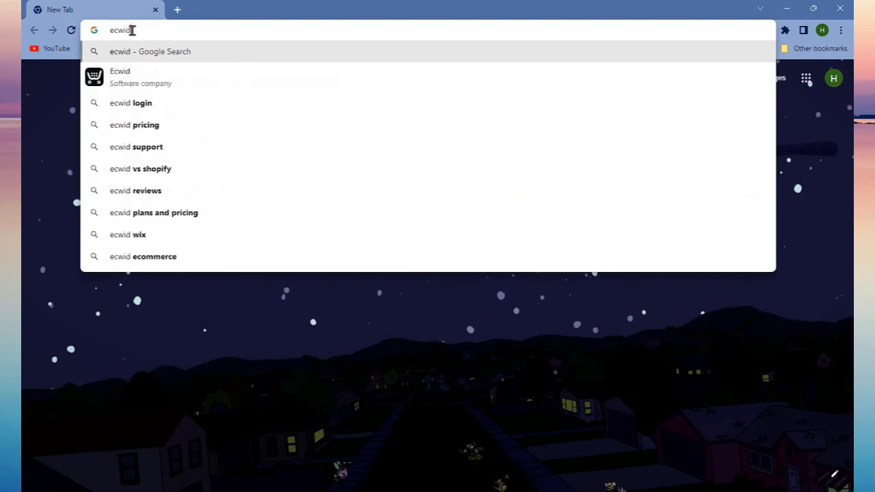
key("Return")
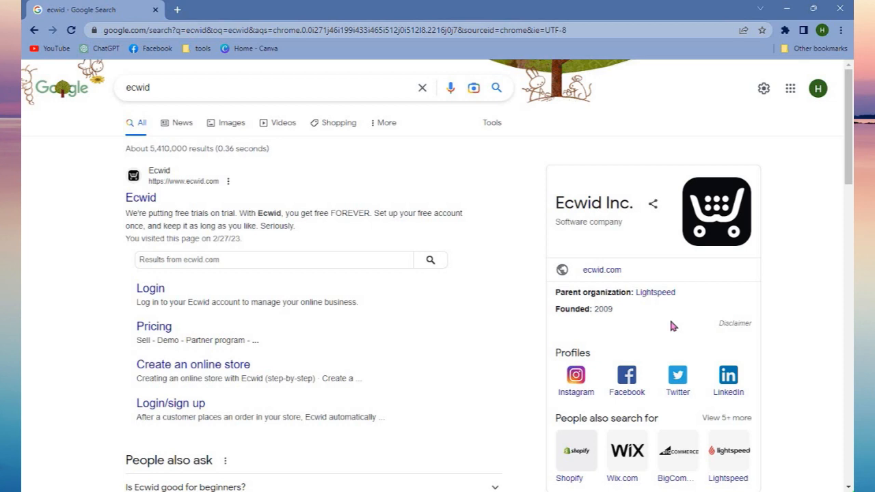
left_click(145, 200)
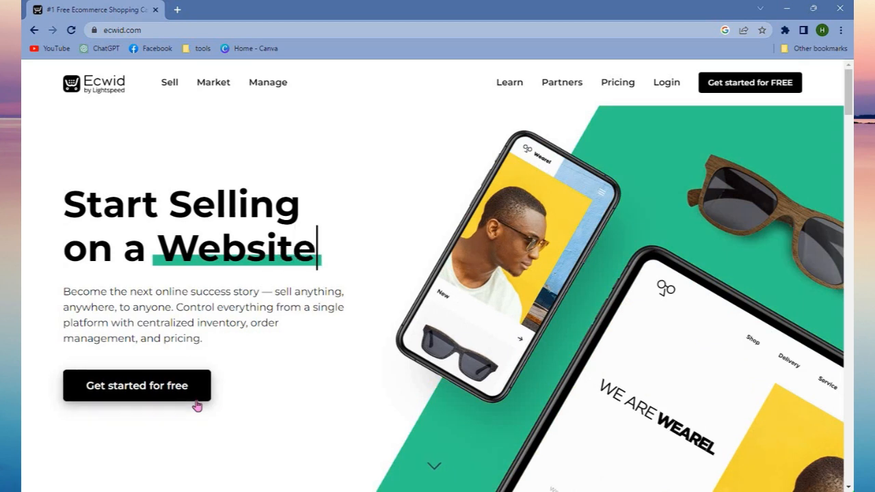
left_click(196, 398)
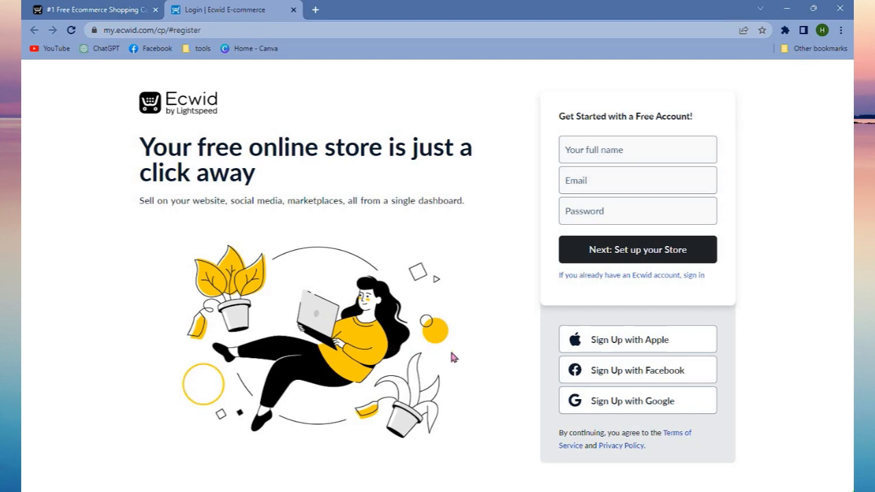
Enter the account holder's full name in the free account form.
left_click(592, 153)
type("Hay")
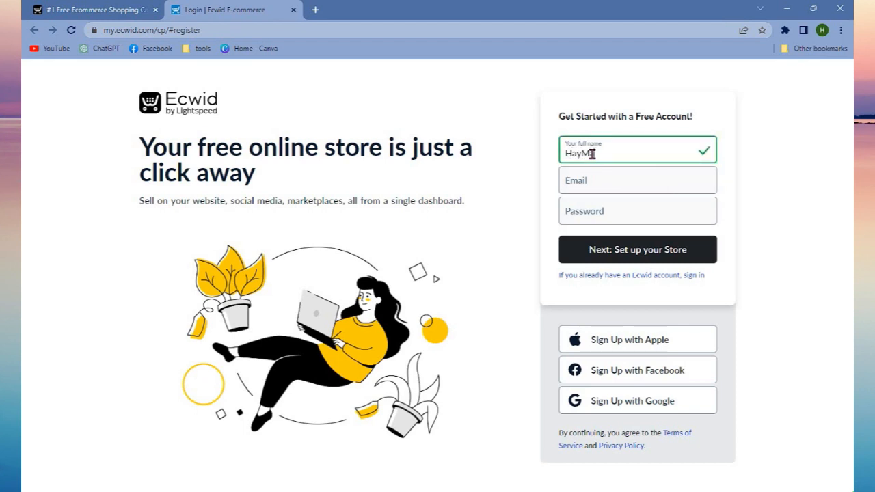
Fill in the account's e-mail address and password and proceed to the store setup.
left_click(584, 184)
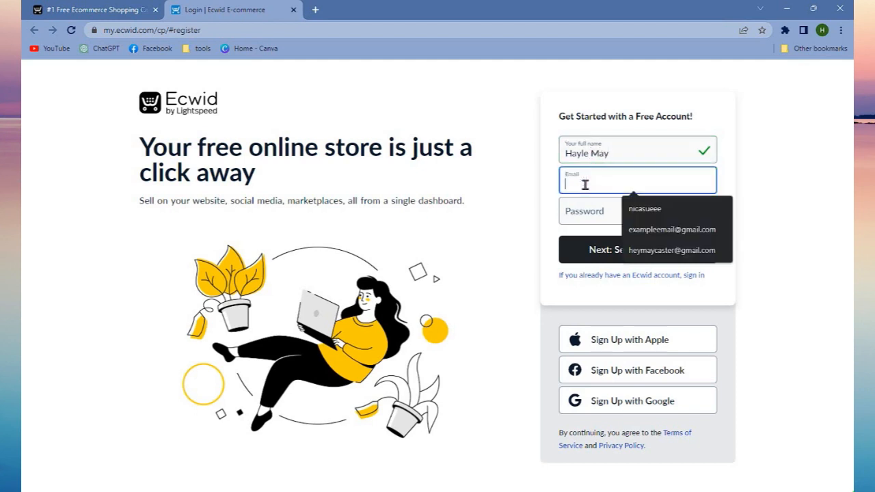
left_click(661, 245)
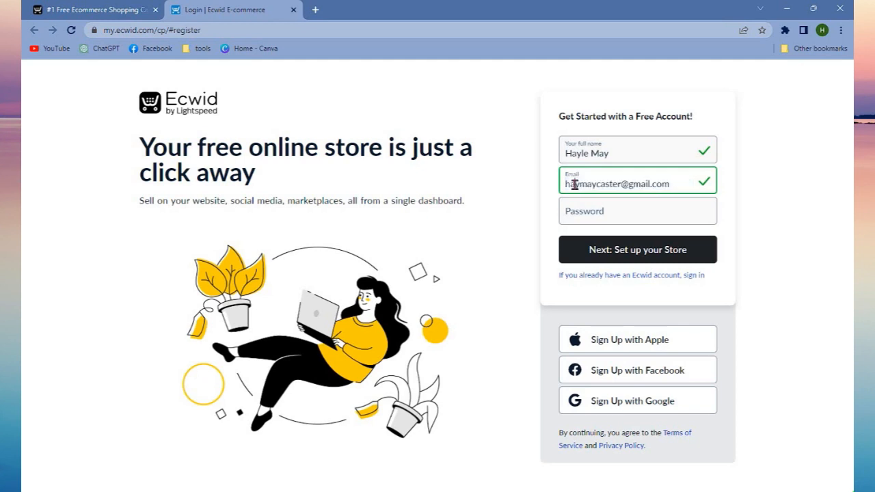
left_click(584, 206)
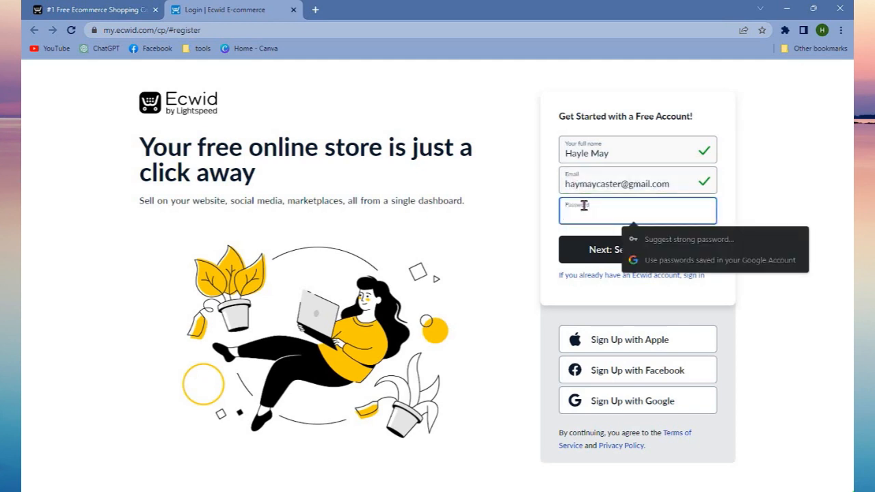
type("••")
type("•••••••••••")
left_click(619, 253)
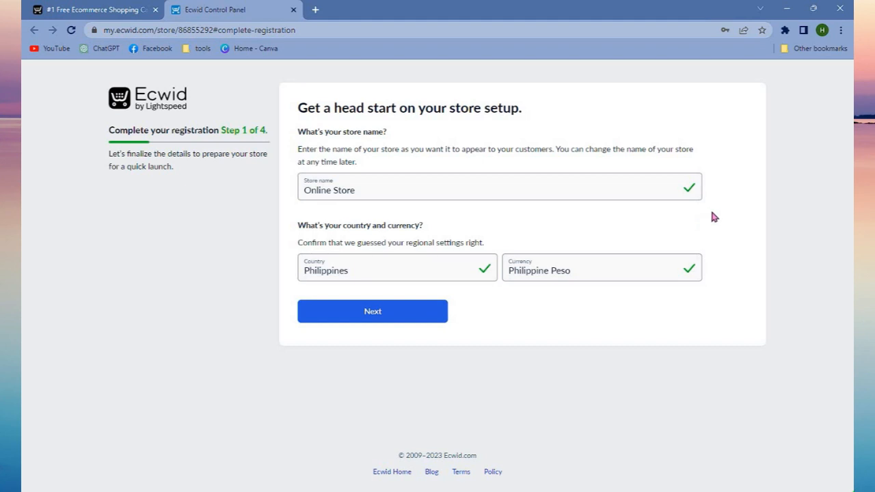
left_click(656, 194)
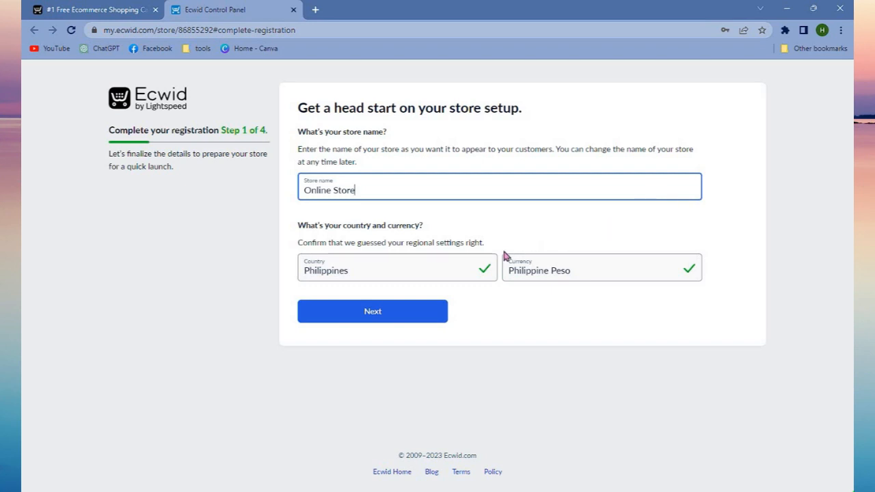
left_click(472, 267)
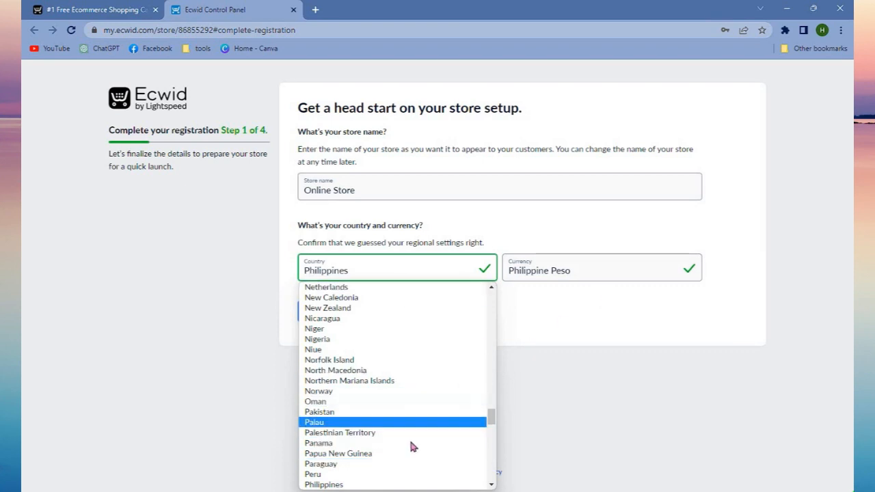
scroll(412, 434, "down", 6)
scroll(413, 435, "up", 9)
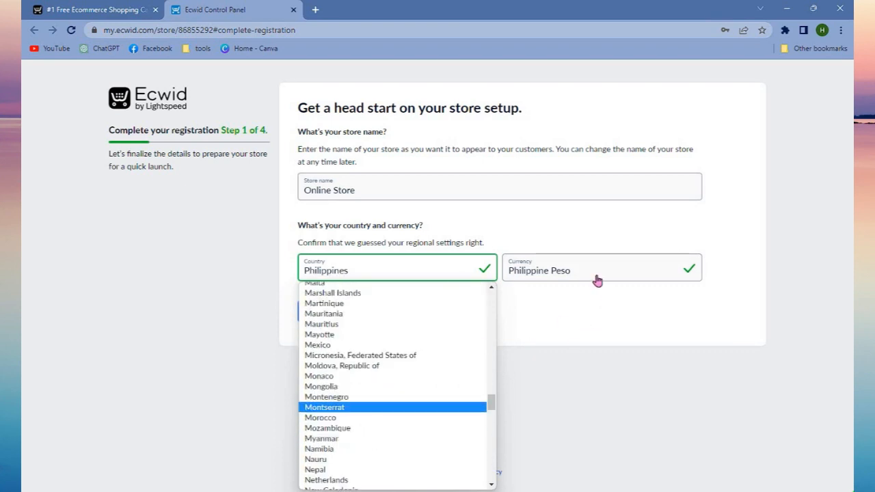
Set the store currency to U.S. dollar and continue past the company address form without filling it in.
left_click(597, 280)
scroll(591, 383, "down", 3)
scroll(592, 389, "down", 3)
scroll(588, 377, "up", 15)
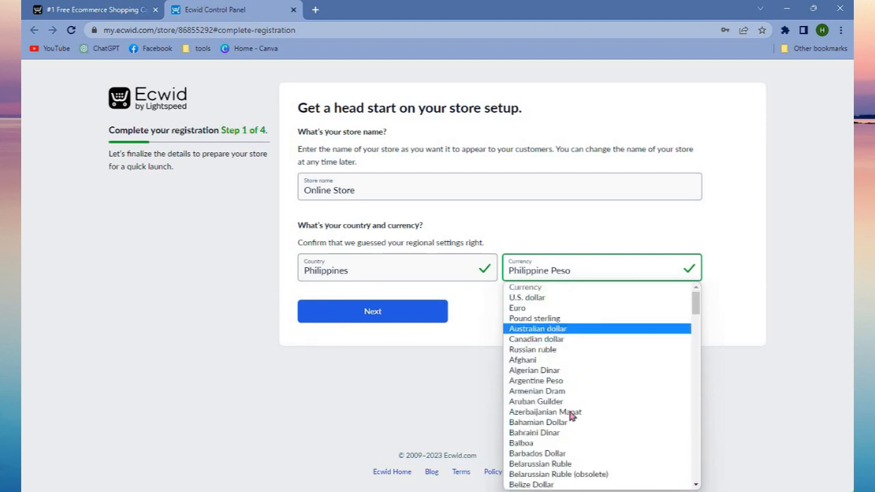
scroll(571, 410, "down", 5)
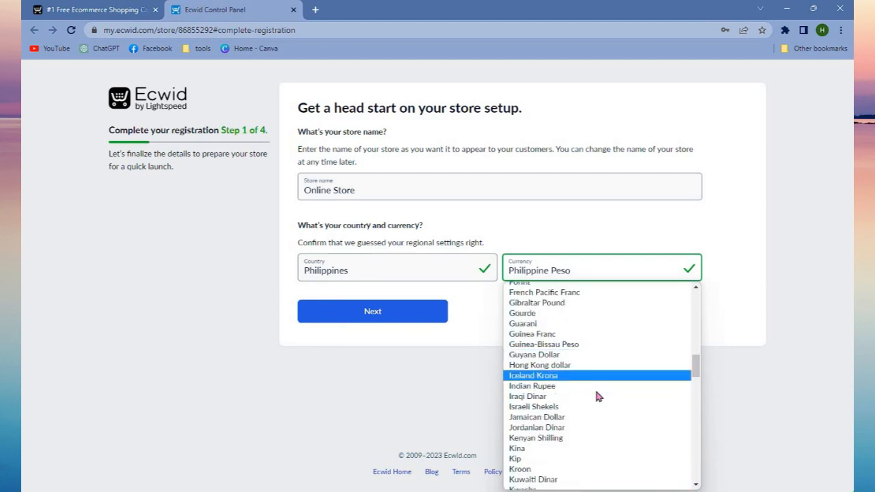
scroll(596, 397, "down", 3)
scroll(597, 403, "down", 5)
scroll(596, 403, "up", 8)
scroll(597, 403, "up", 6)
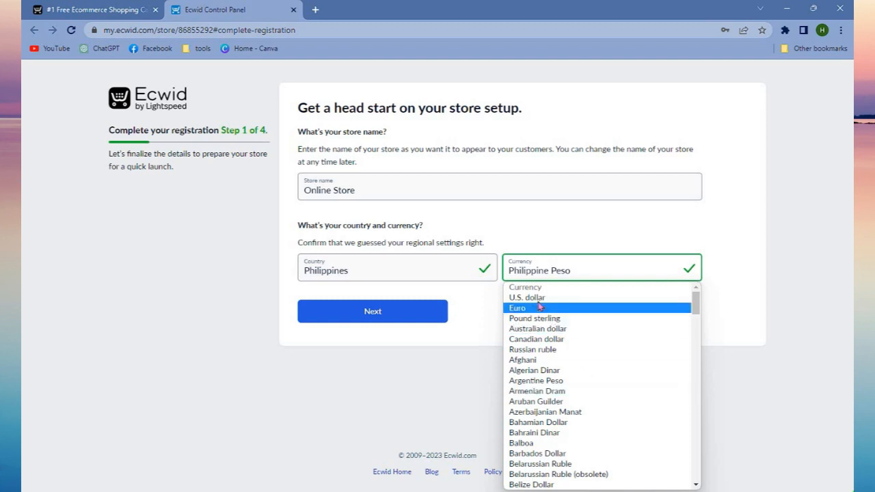
left_click(508, 300)
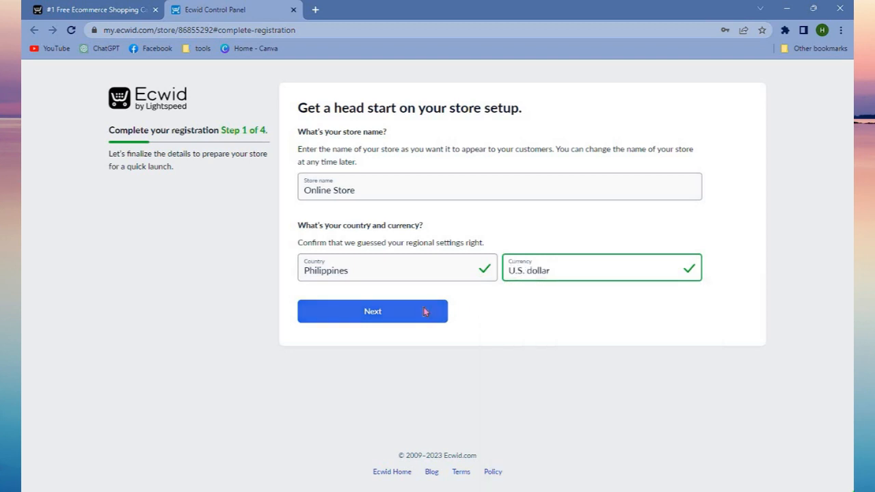
left_click(424, 311)
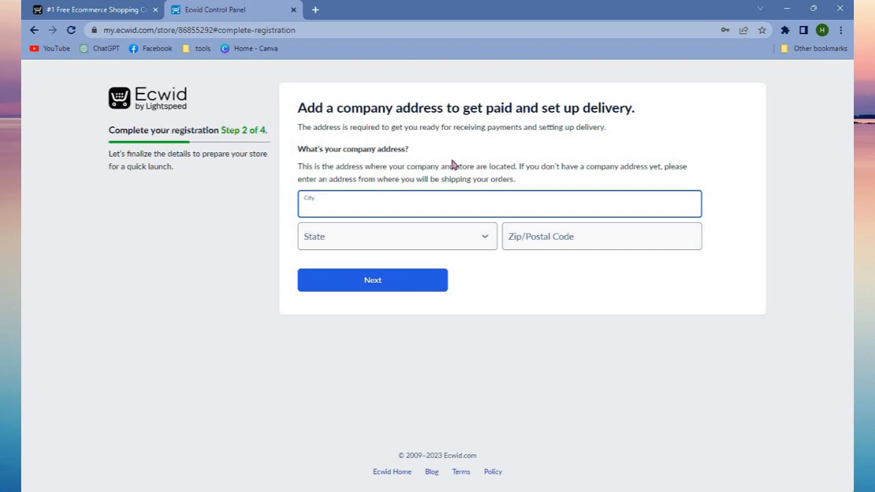
left_click(411, 289)
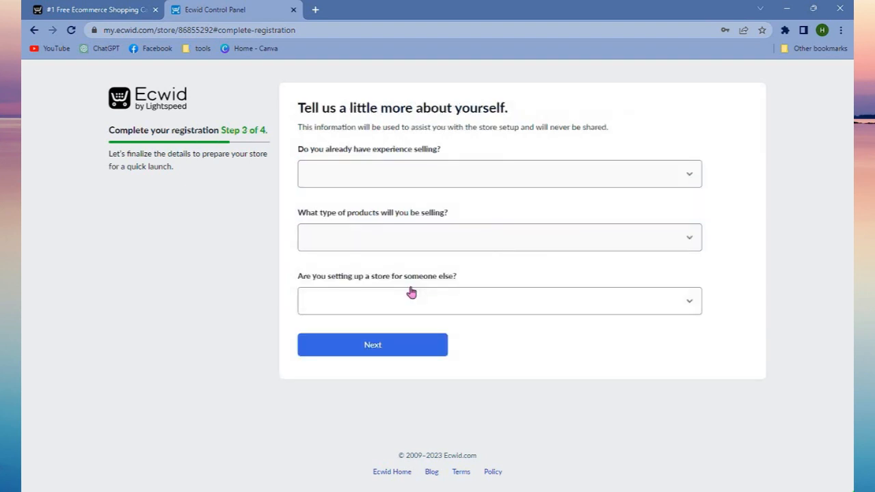
Answer the seller questions with "I'm just getting started", Books/Music/Video and No for setting up for someone else, and submit them.
left_click(412, 187)
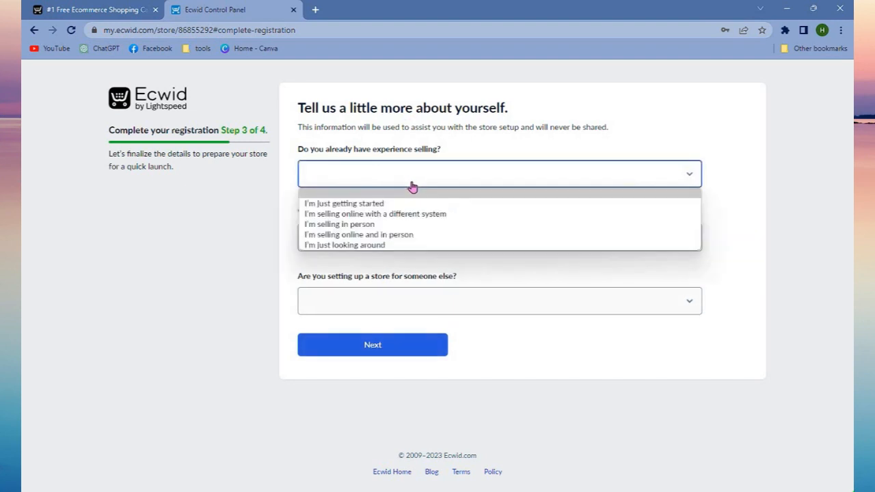
left_click(378, 205)
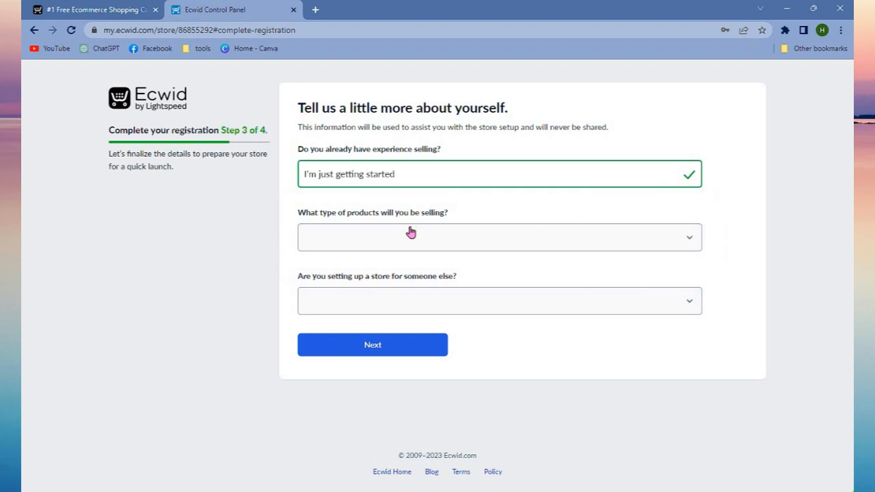
left_click(410, 233)
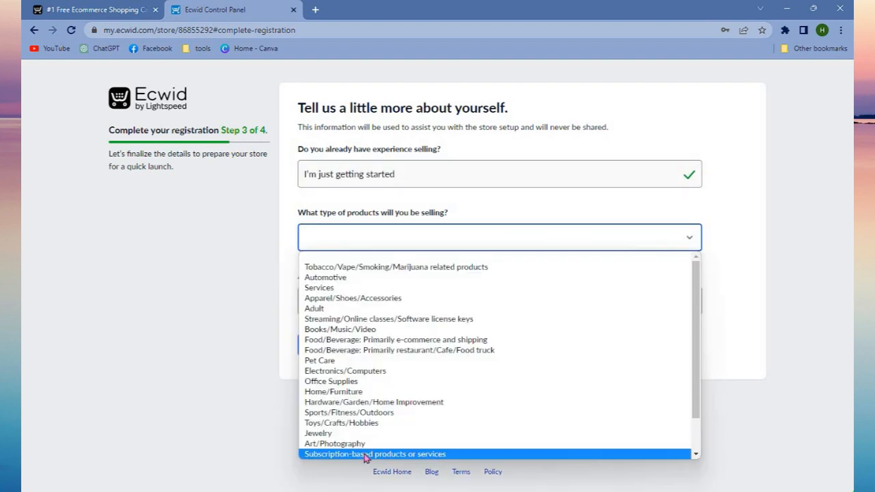
left_click(345, 330)
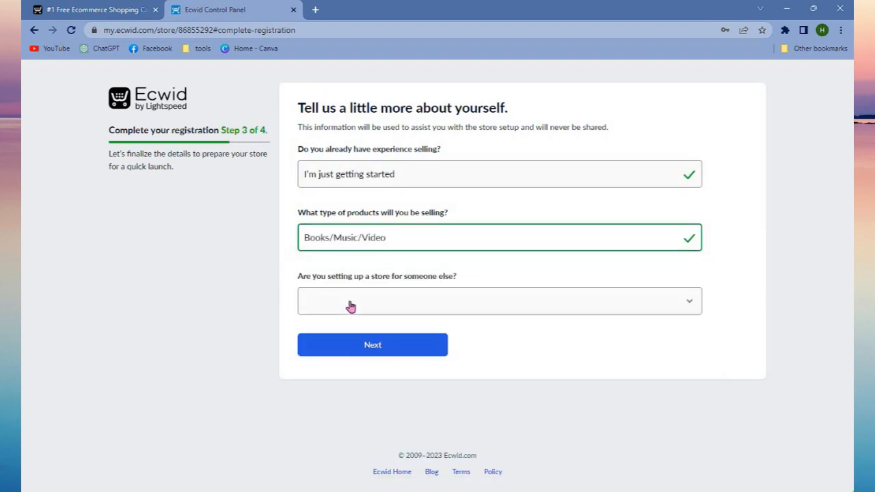
left_click(350, 307)
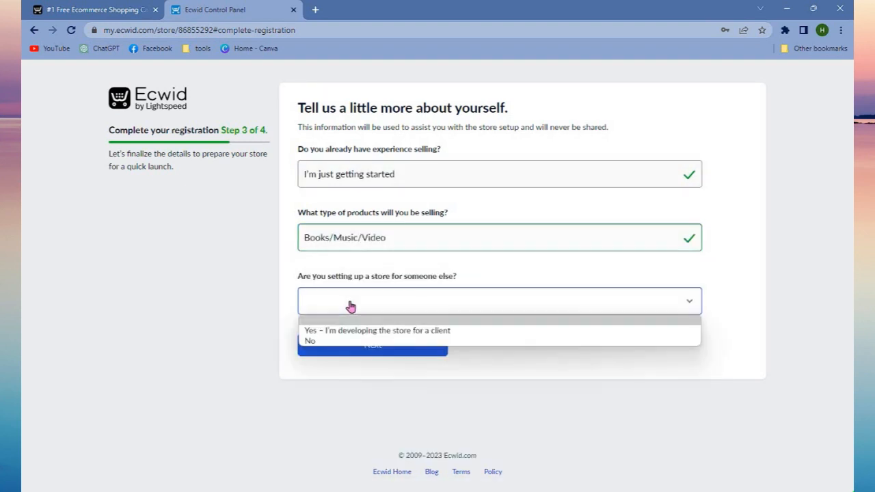
left_click(315, 341)
left_click(336, 349)
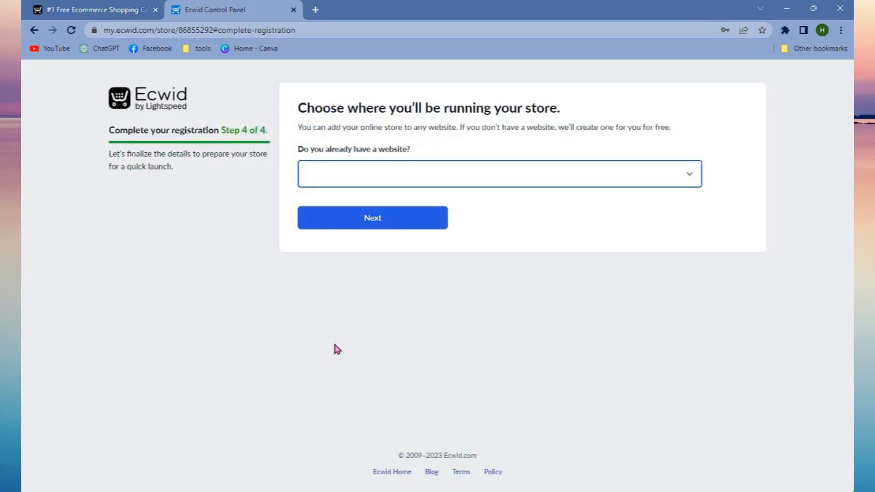
Answer No to already having a website and finish registration with the free web address left blank.
left_click(674, 176)
left_click(364, 214)
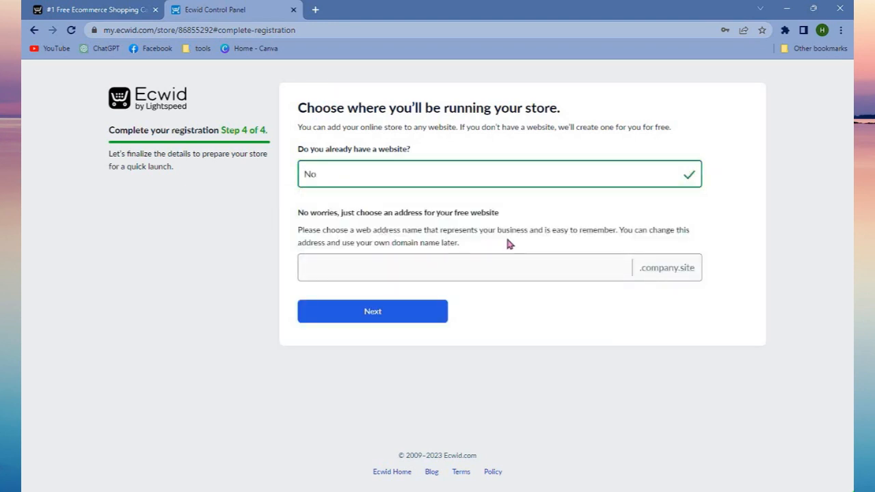
left_click(396, 315)
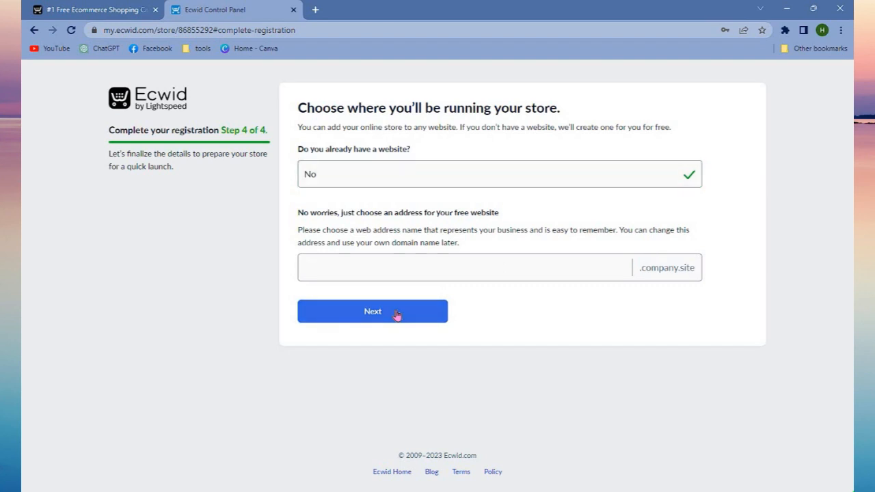
left_click(430, 309)
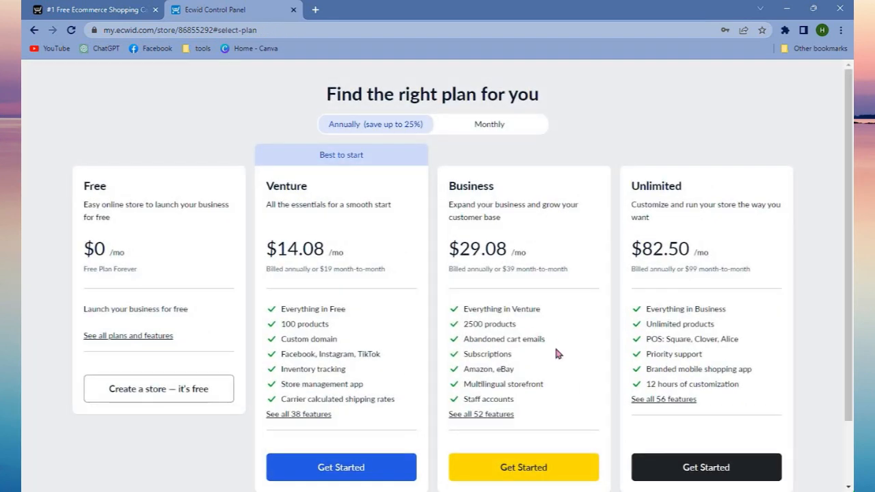
Compare the offered plans and create the store on the Free plan.
scroll(559, 363, "down", 1)
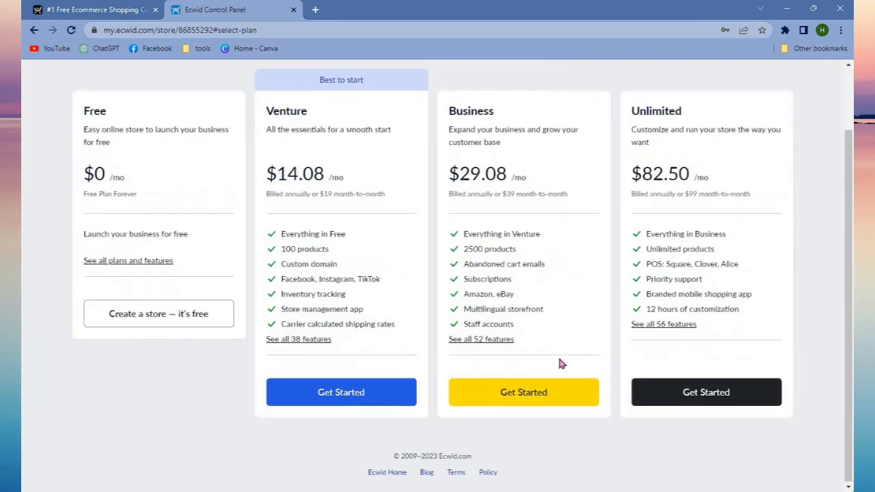
scroll(559, 363, "up", 1)
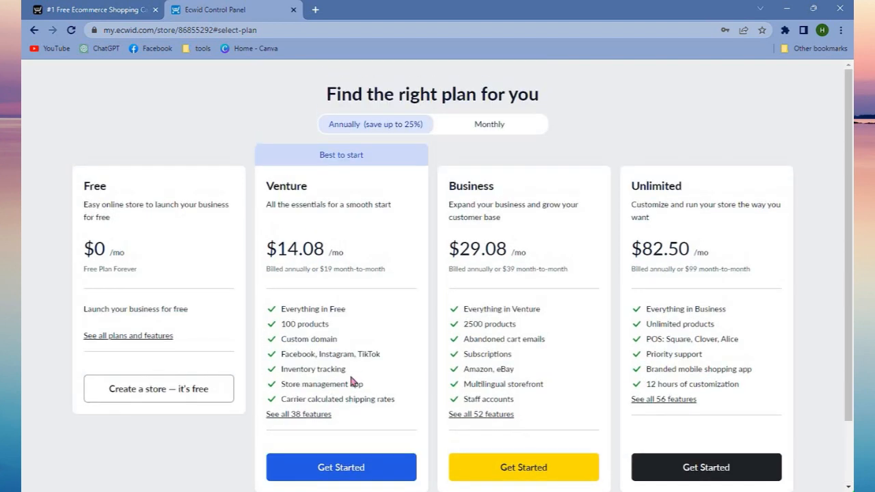
left_click(167, 392)
left_click(133, 400)
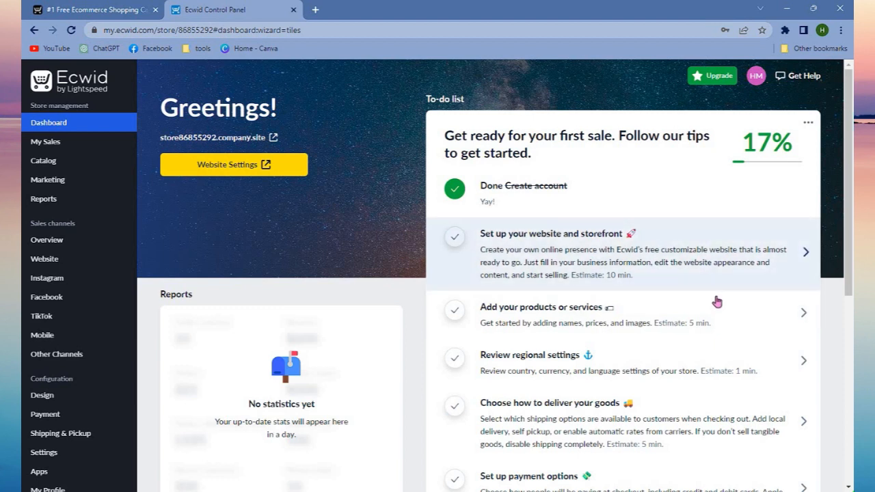
Review the dashboard's to-do list, open the website and storefront setup task, and look over the site preview.
scroll(717, 302, "down", 2)
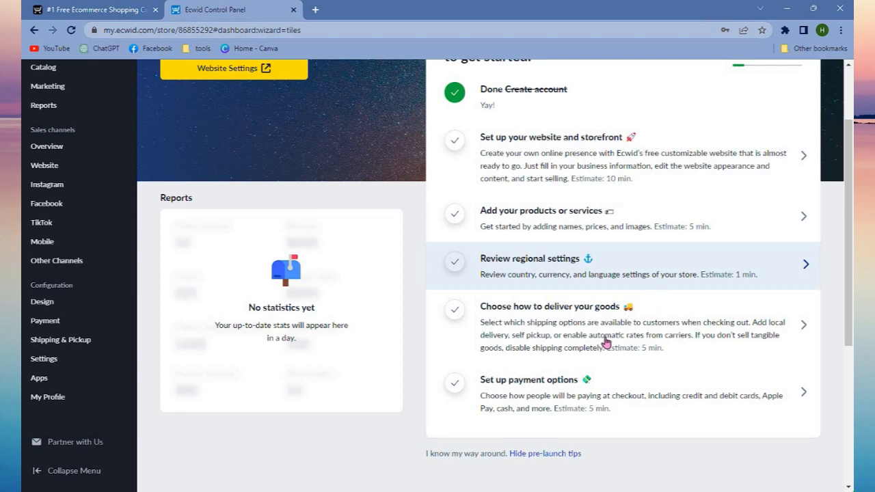
scroll(595, 362, "up", 2)
left_click(582, 277)
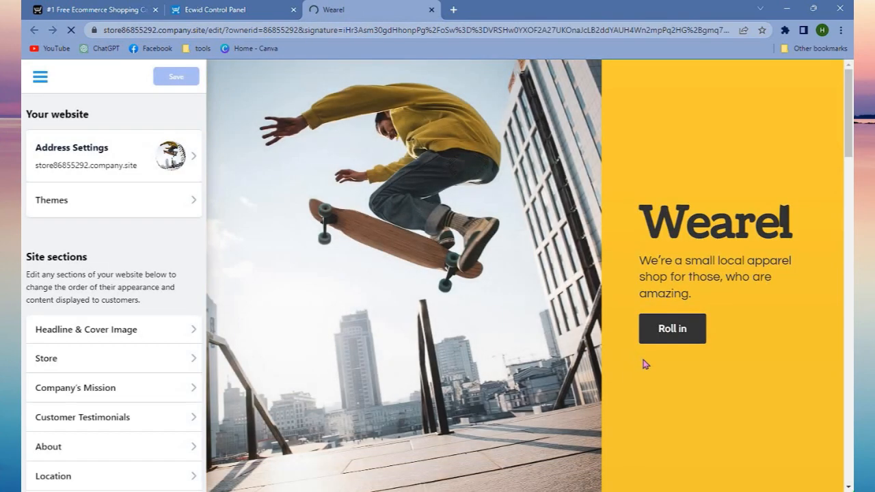
scroll(643, 363, "down", 10)
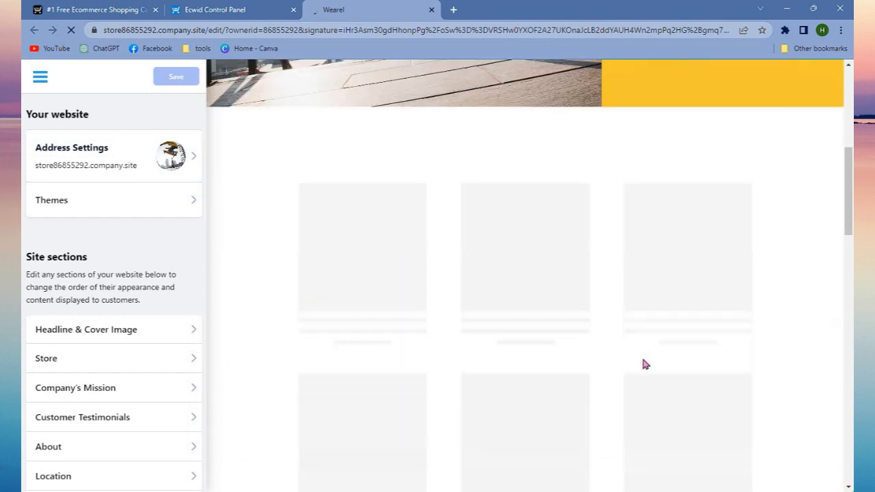
scroll(643, 360, "down", 10)
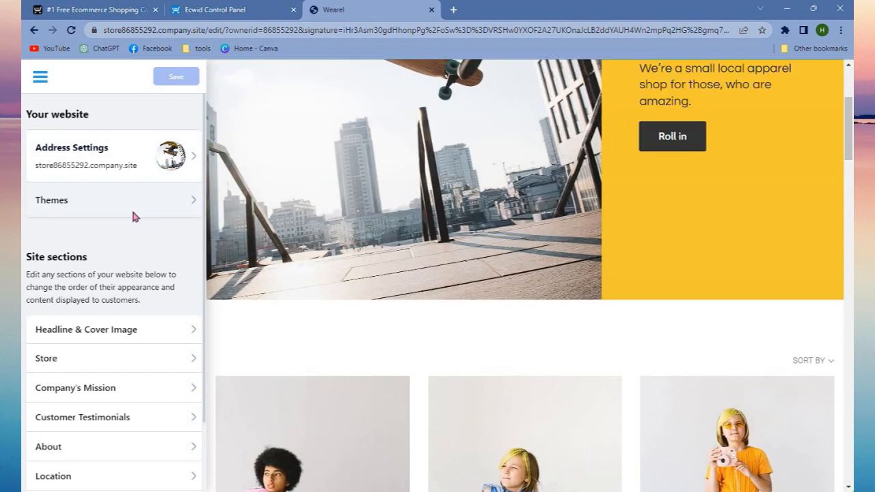
Apply the Dynamic Duet design theme to the website and look over its preview.
left_click(132, 208)
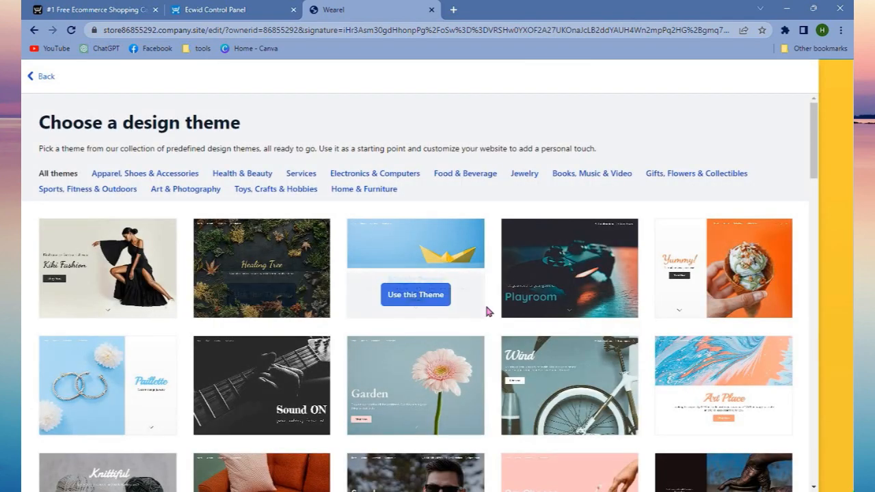
scroll(417, 301, "down", 3)
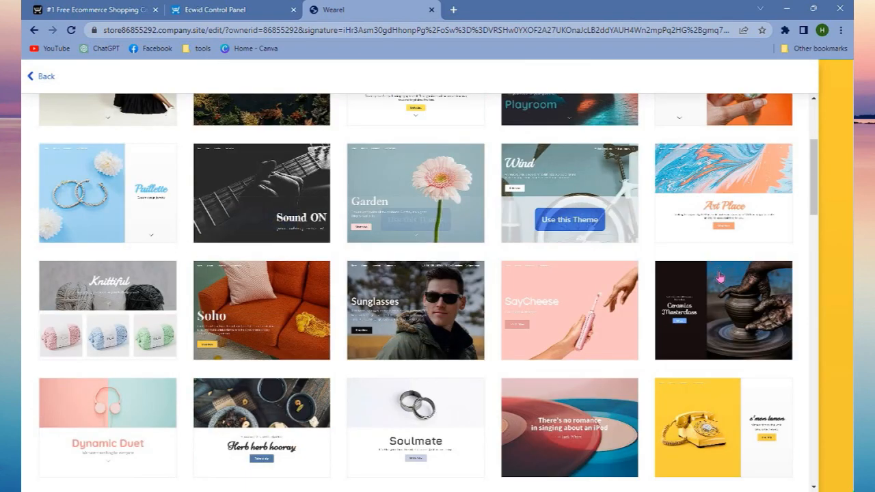
scroll(747, 370, "down", 4)
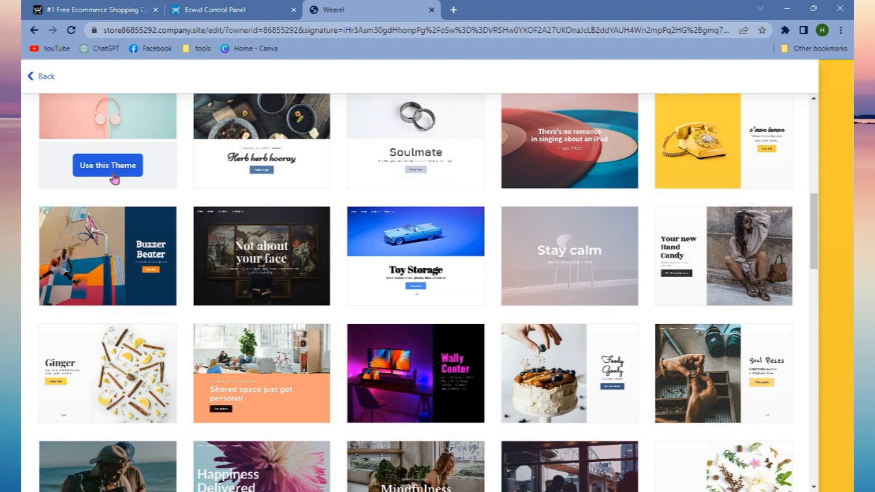
left_click(114, 176)
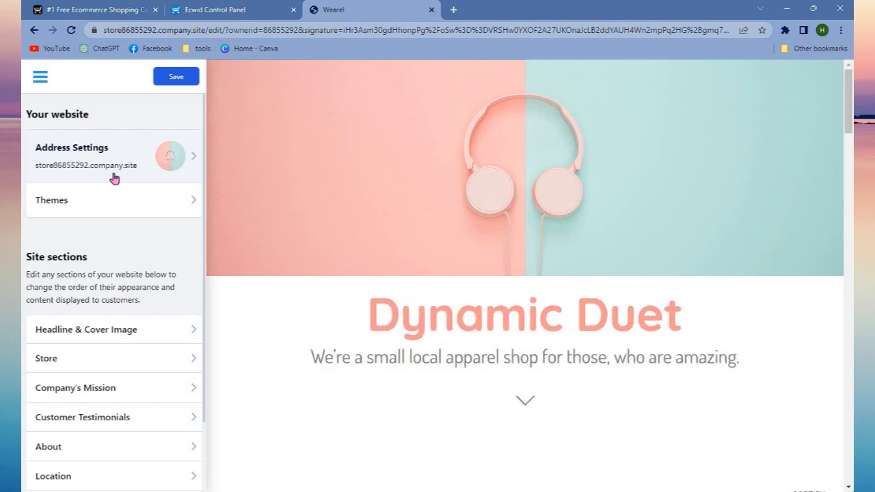
scroll(748, 394, "down", 3)
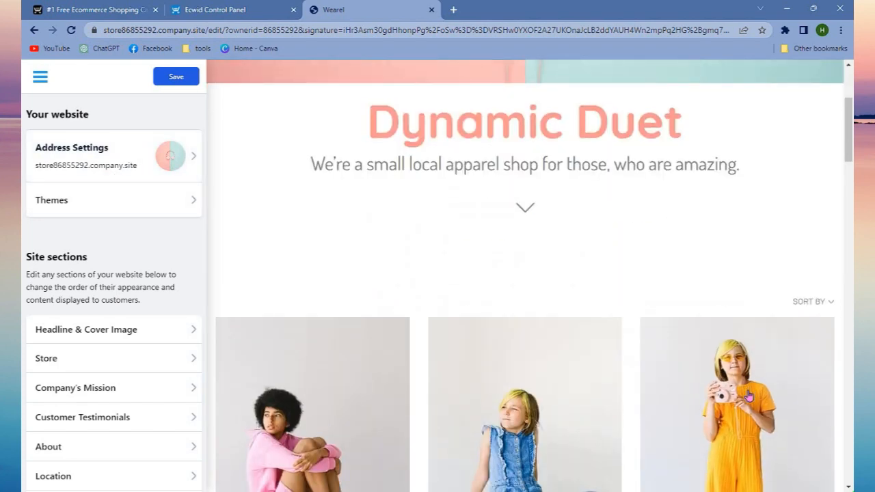
scroll(748, 395, "down", 3)
scroll(749, 395, "down", 9)
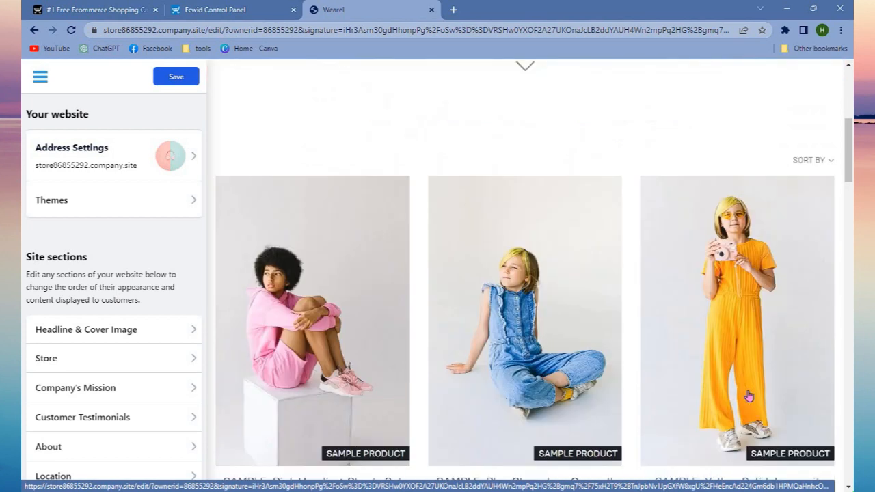
scroll(748, 395, "down", 4)
scroll(748, 395, "up", 9)
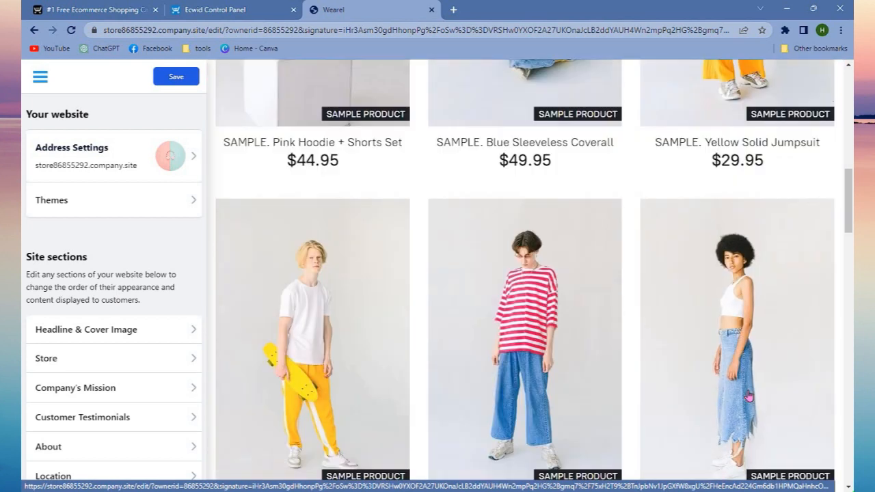
scroll(176, 314, "down", 2)
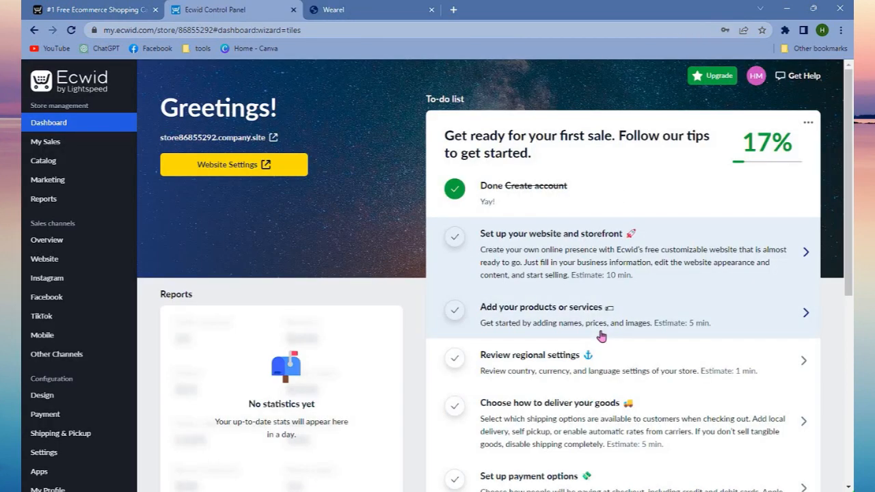
Open the to-do task for adding products or services and delete all sample products from the catalog.
left_click(601, 335)
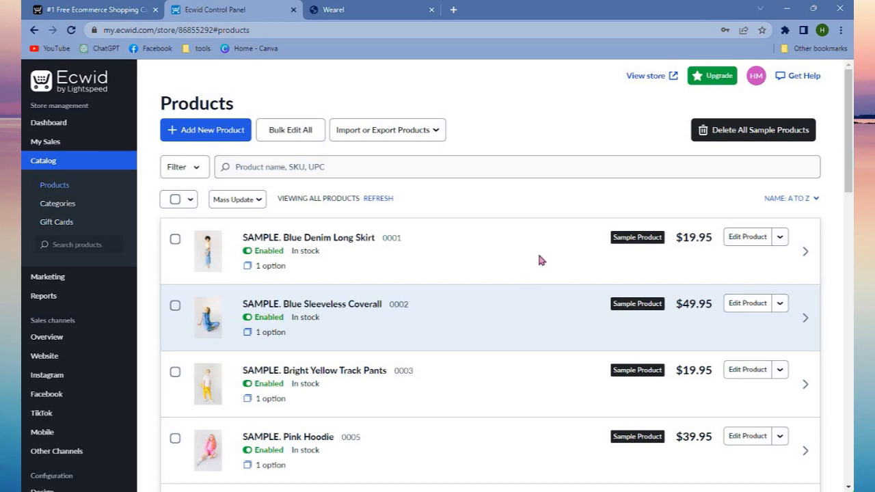
left_click(743, 140)
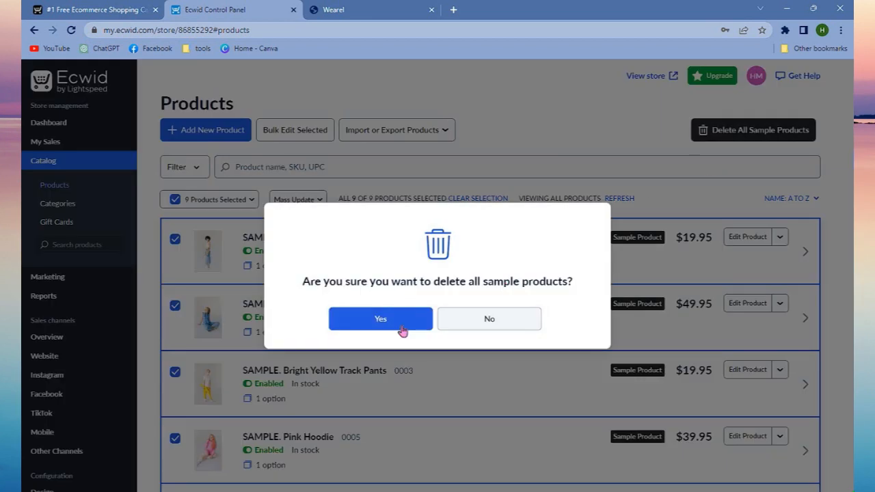
left_click(403, 331)
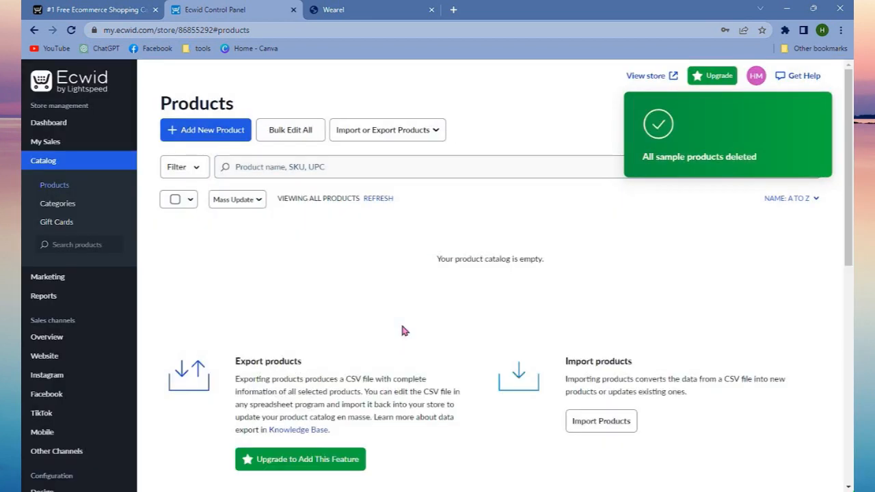
Start a new product and upload the cat illustration 245d19683244ed0bc2337db38823f4c7 from Downloads as its image.
left_click(208, 138)
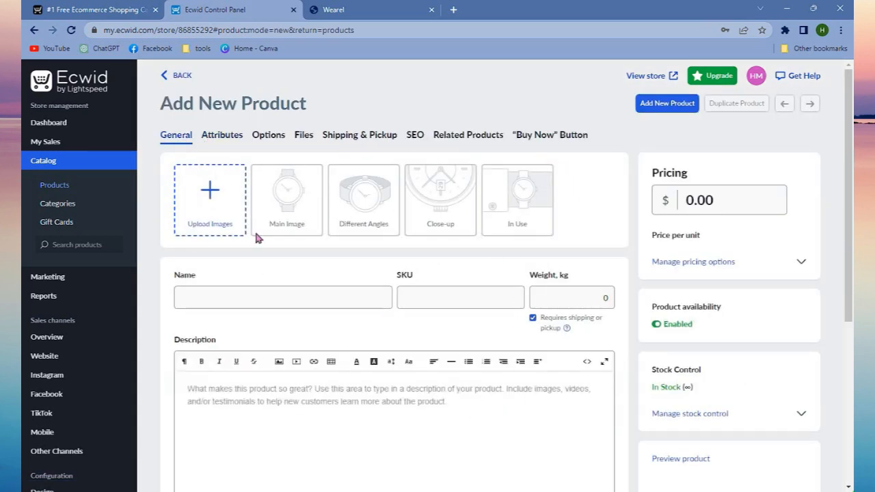
left_click(216, 208)
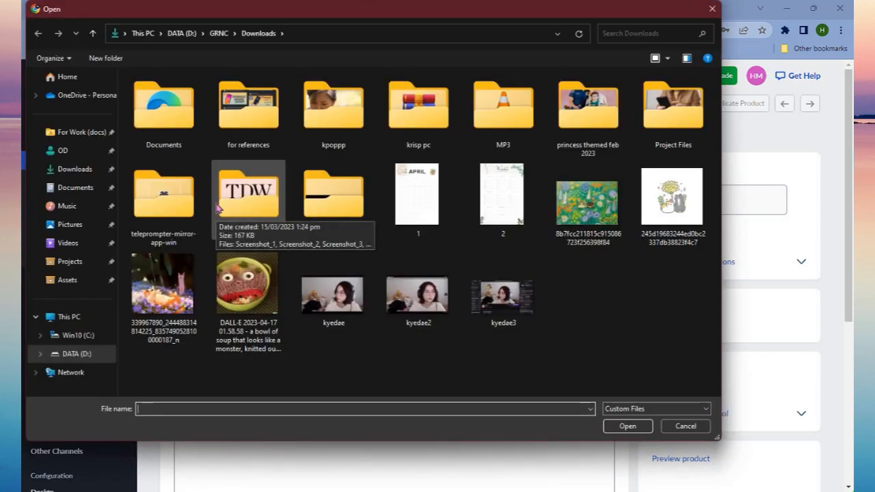
left_click(254, 292)
left_click(684, 243)
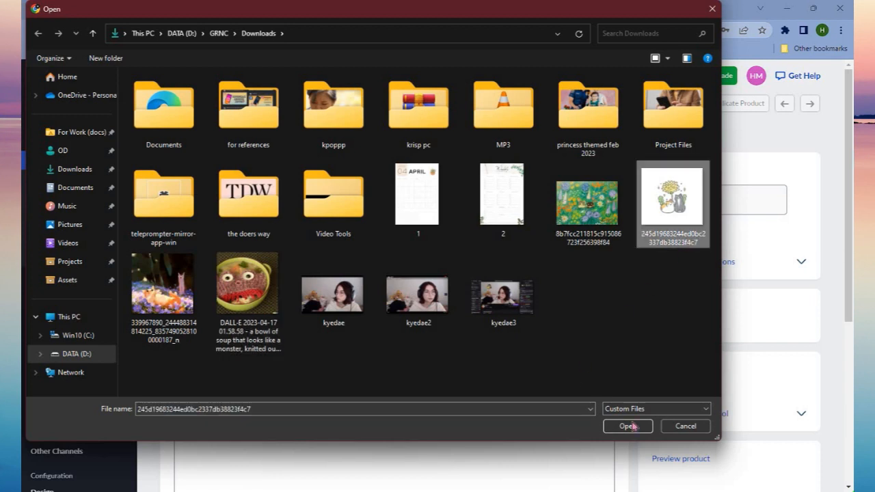
left_click(627, 426)
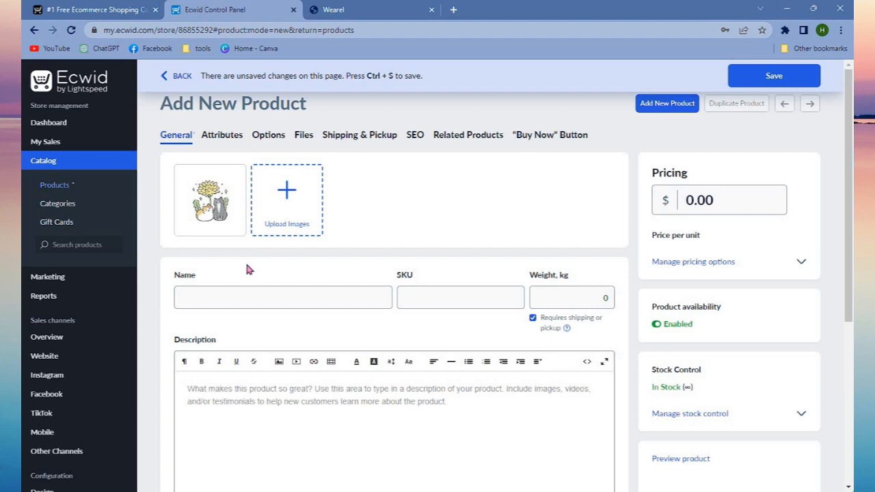
Name the new product "Cat Picture", leaving the SKU and weight unfilled.
left_click(244, 296)
type("Cat PIcture")
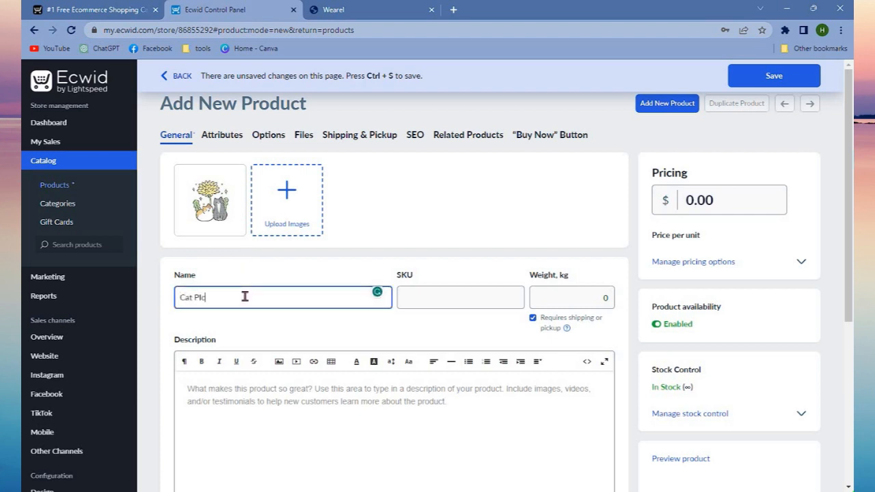
key("BackSpace")
key("BackSpace")
key("BackSpace")
key("BackSpace")
key("BackSpace")
type("icture")
left_click(433, 303)
left_click(551, 296)
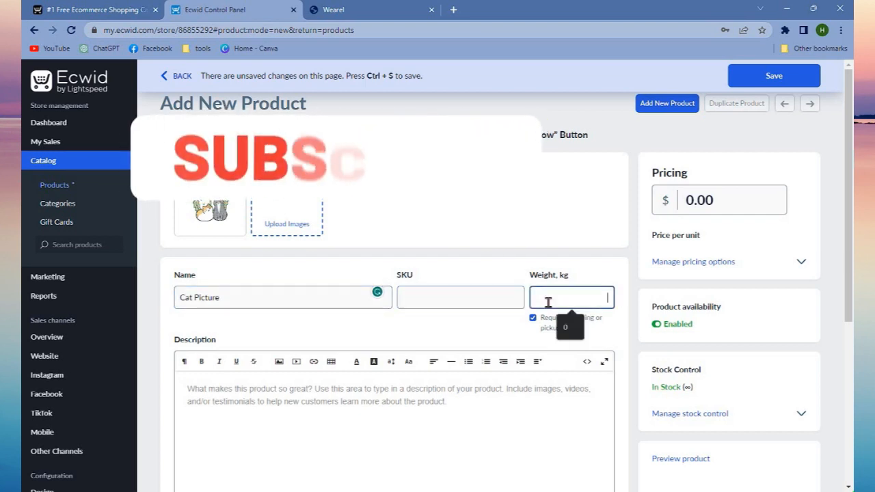
Examine the new product's description, ribbon, subtitle, pricing and stock control options.
scroll(451, 380, "down", 1)
left_click(451, 380)
scroll(452, 380, "down", 3)
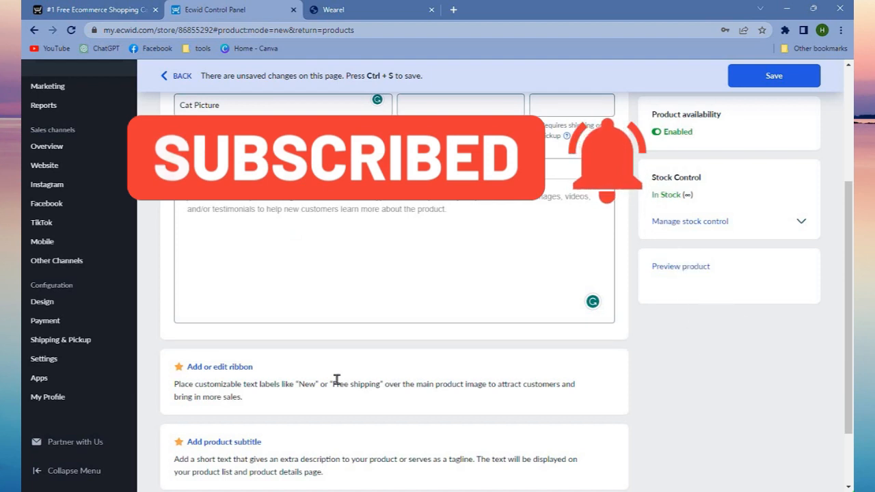
scroll(338, 381, "down", 2)
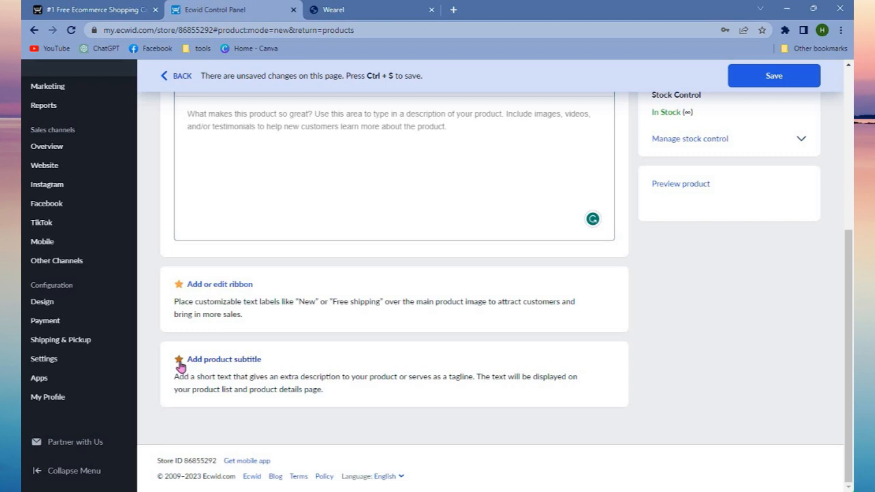
scroll(436, 377, "up", 4)
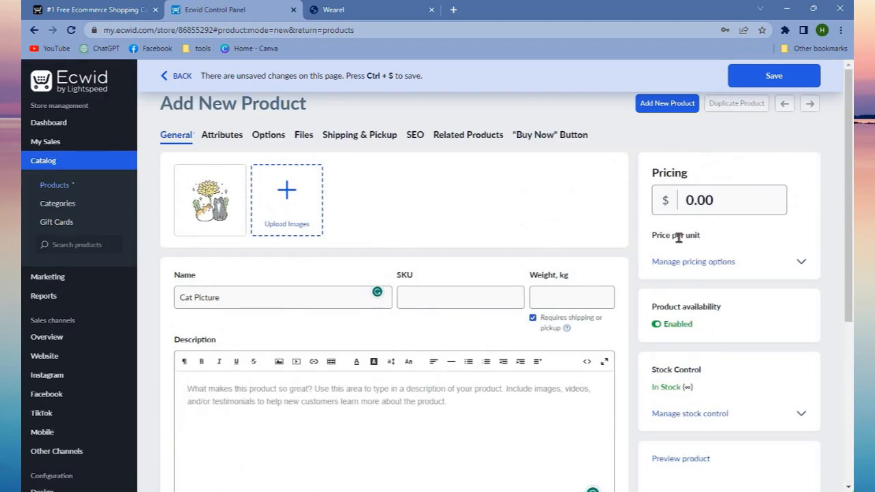
left_click(711, 210)
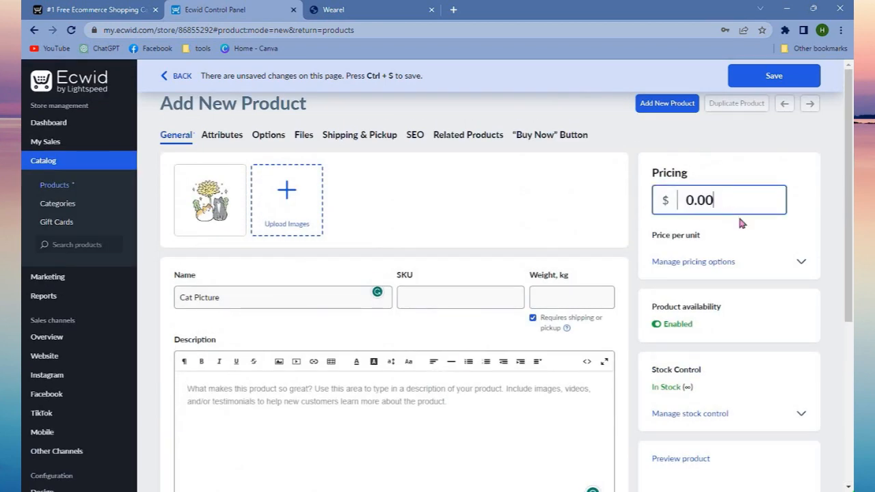
left_click(802, 264)
scroll(804, 308, "down", 2)
left_click(803, 335)
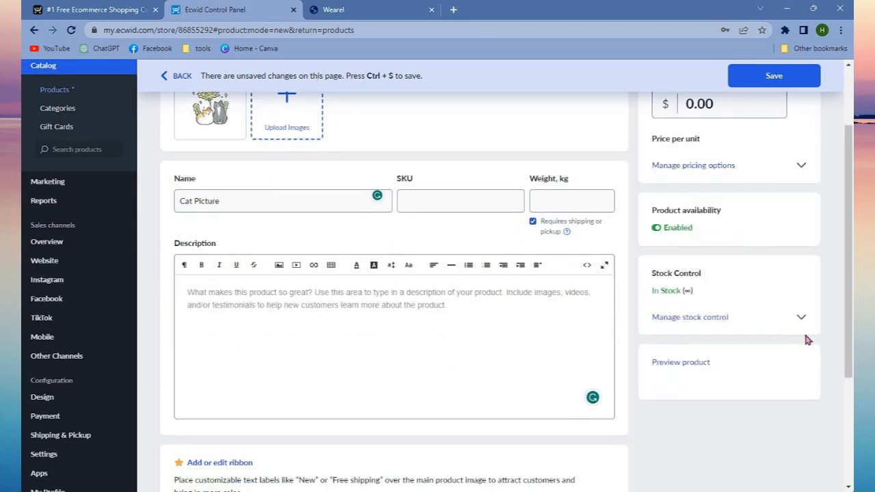
scroll(801, 328, "up", 1)
scroll(799, 327, "up", 1)
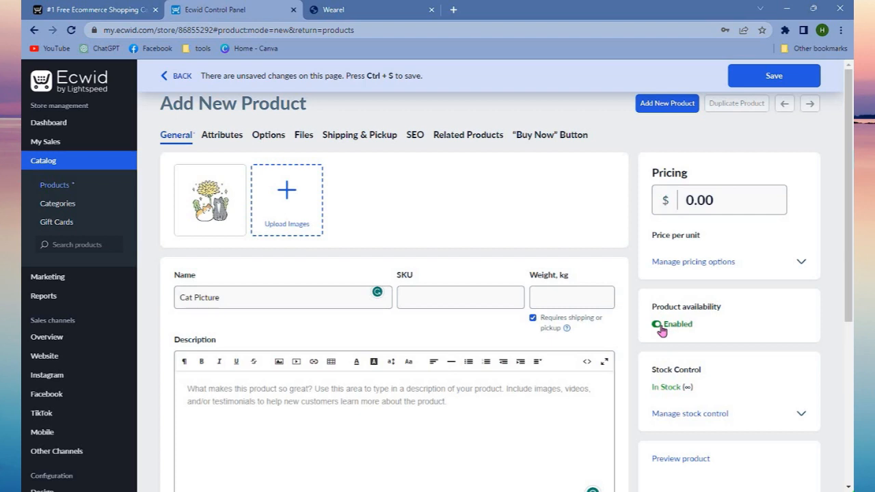
Disable the Cat Picture product's availability, save the product and return to the product list.
left_click(660, 329)
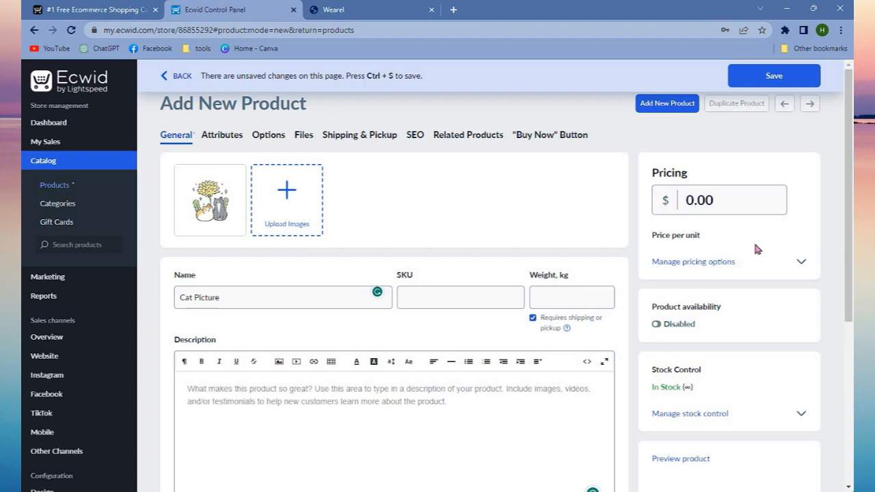
left_click(773, 76)
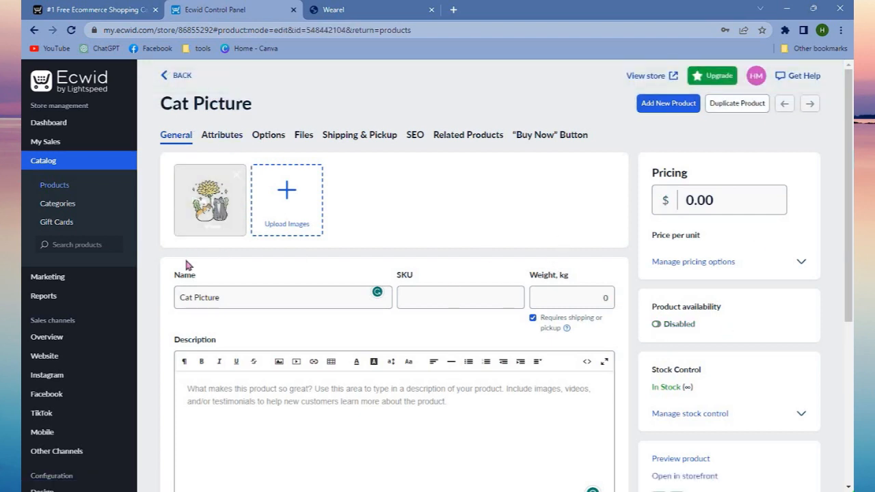
left_click(167, 76)
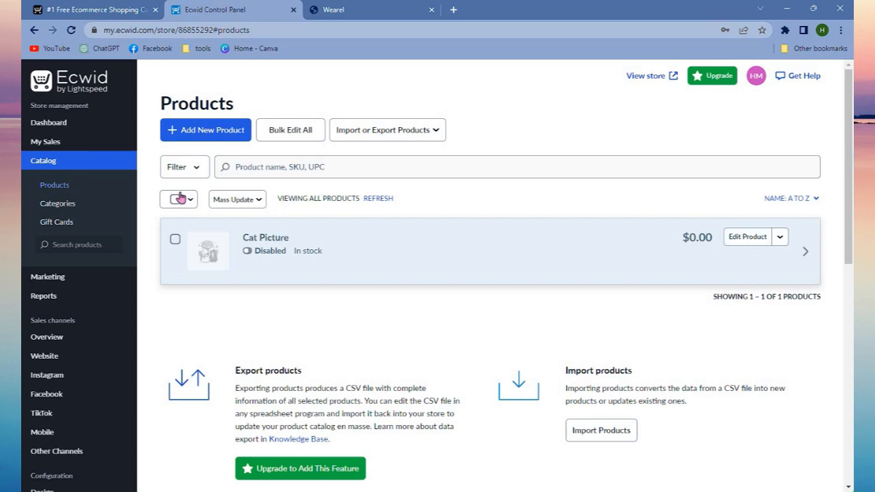
Open the to-do task for reviewing regional settings and examine the store profile's name, company, address and social media fields.
left_click(79, 73)
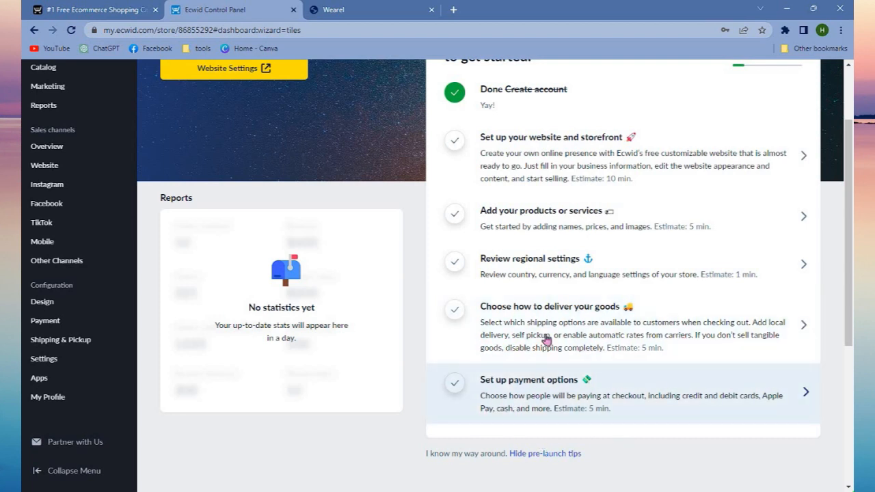
left_click(542, 284)
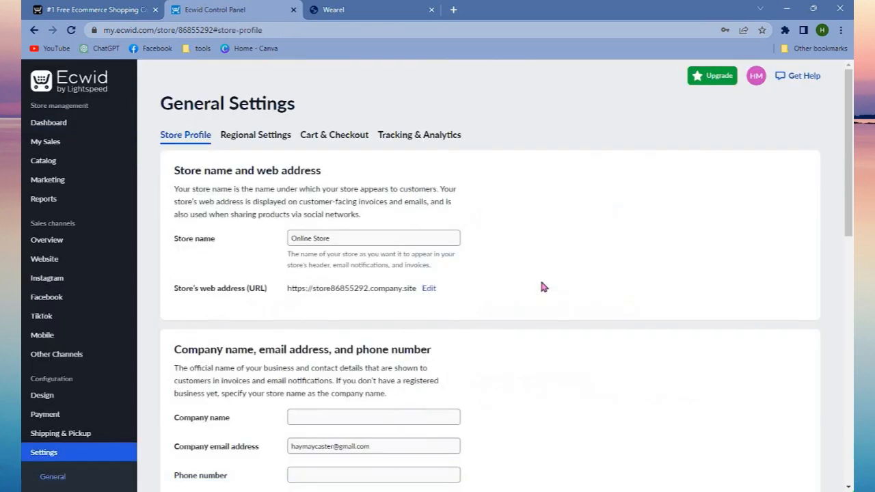
scroll(534, 391, "down", 2)
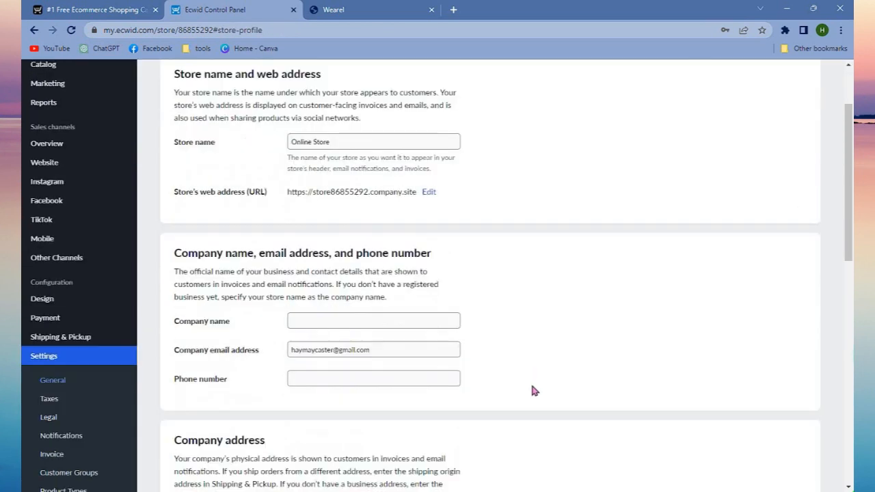
scroll(534, 391, "down", 2)
scroll(535, 391, "down", 6)
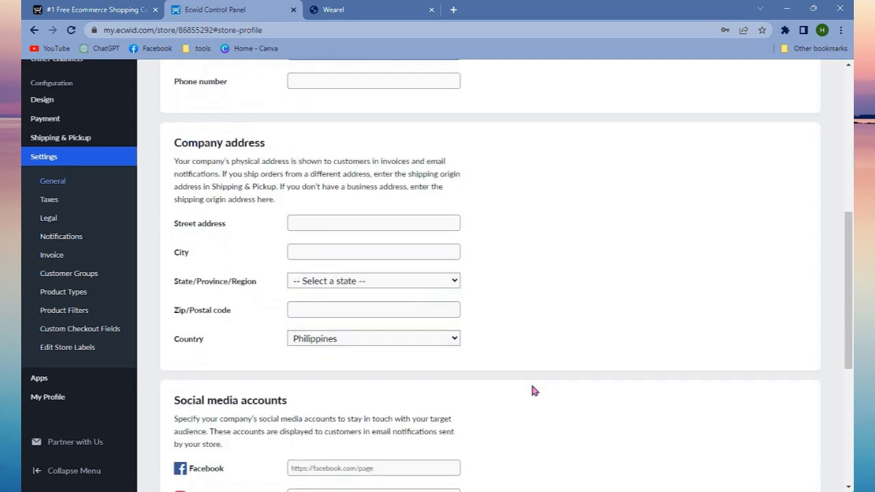
scroll(534, 391, "down", 2)
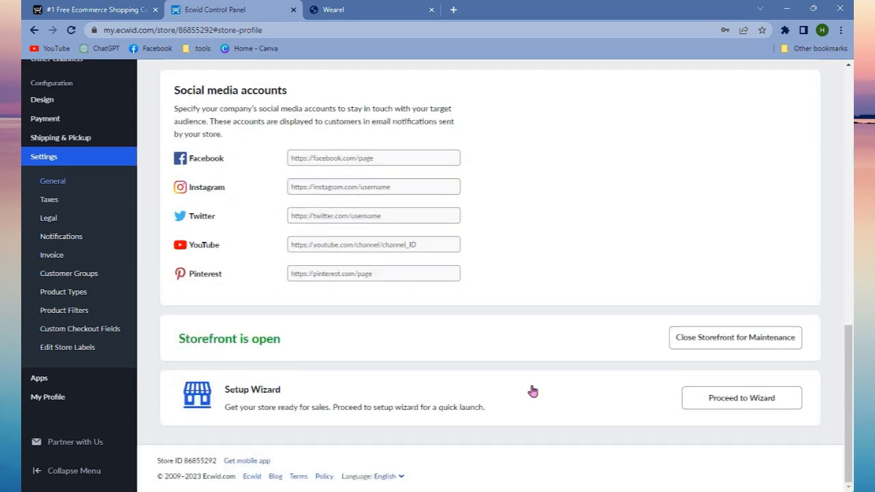
scroll(535, 391, "up", 12)
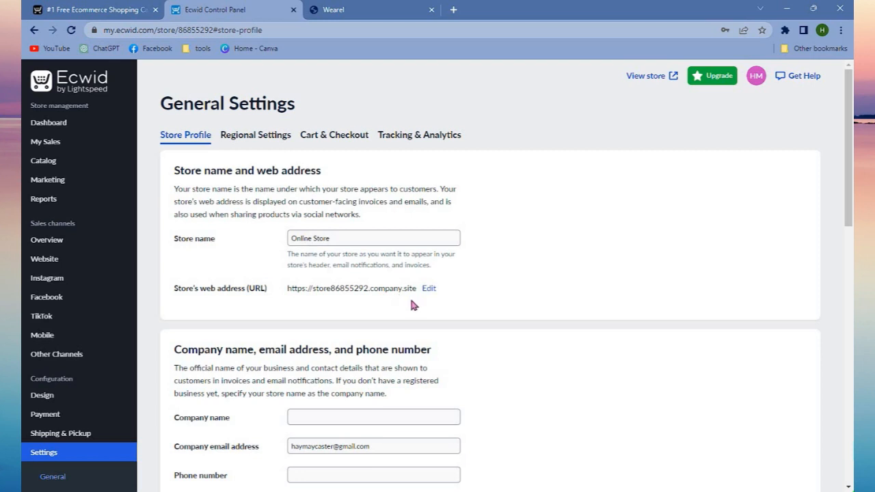
scroll(485, 357, "down", 3)
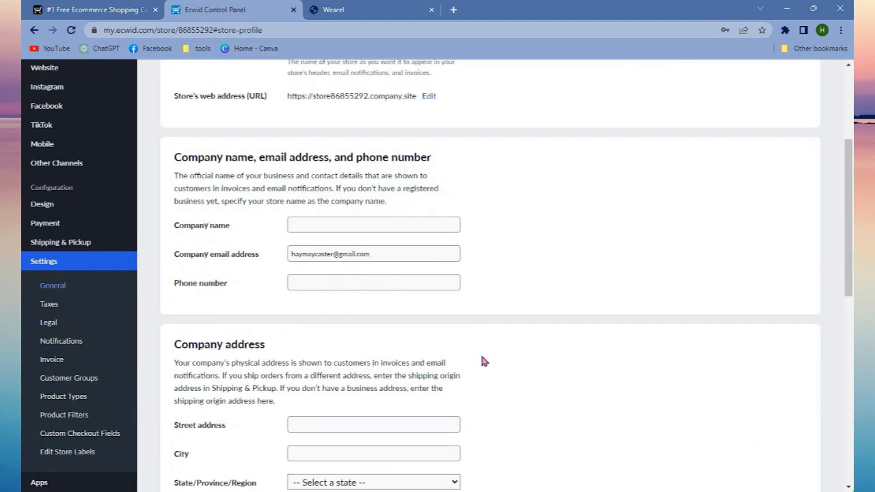
scroll(482, 361, "down", 3)
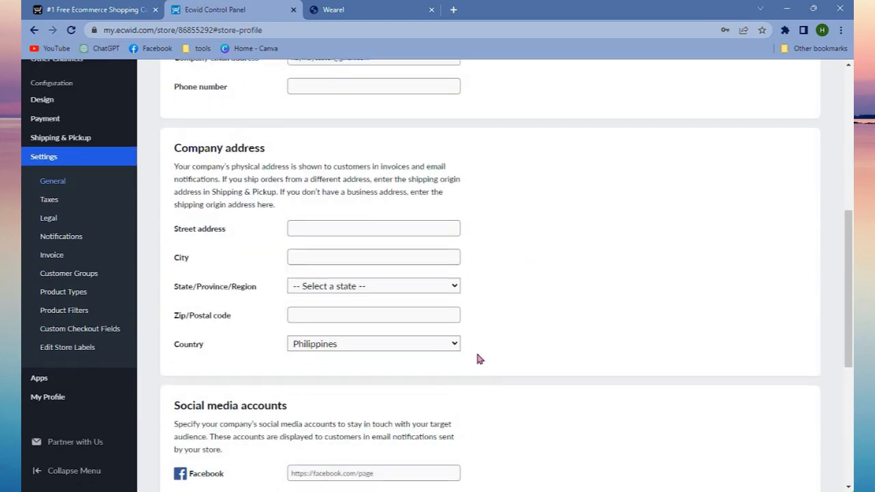
scroll(479, 359, "down", 3)
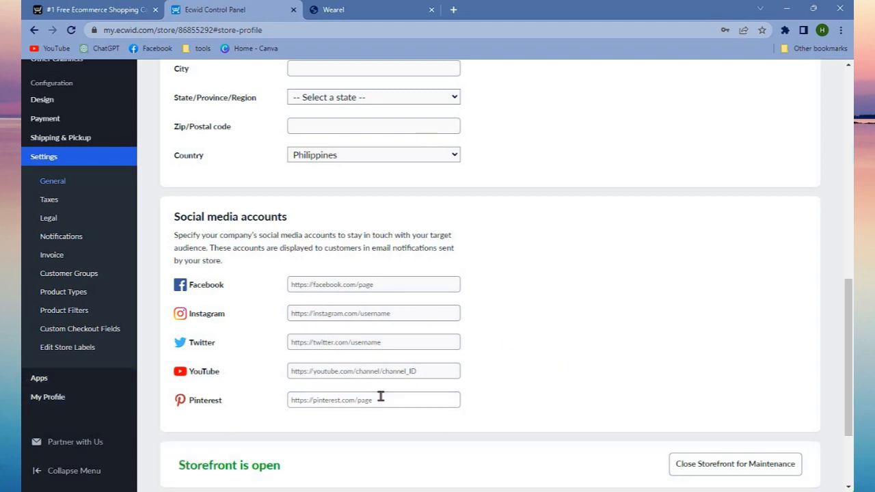
Examine the storefront status and setup wizard sections of the store profile, and return to the dashboard.
scroll(477, 402, "down", 2)
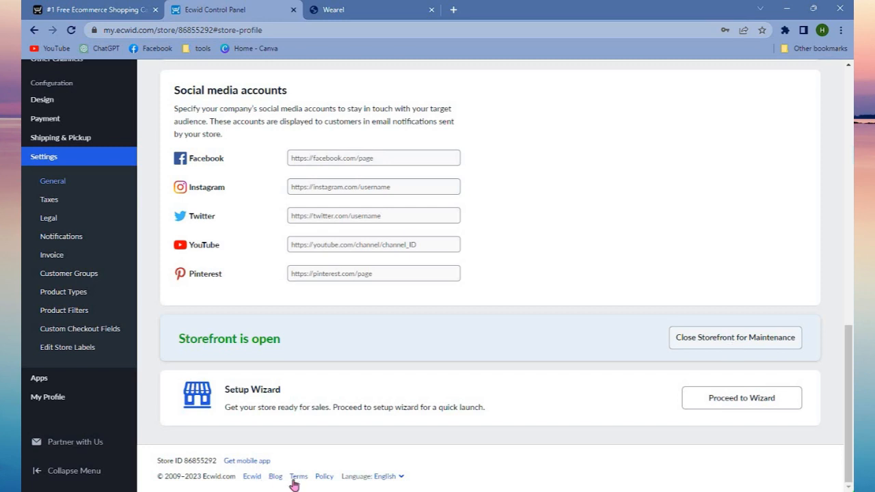
scroll(41, 308, "up", 4)
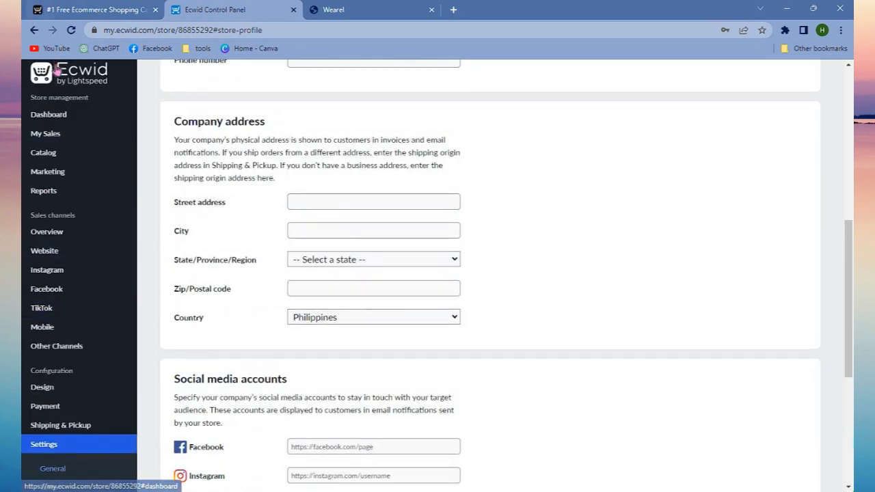
left_click(58, 71)
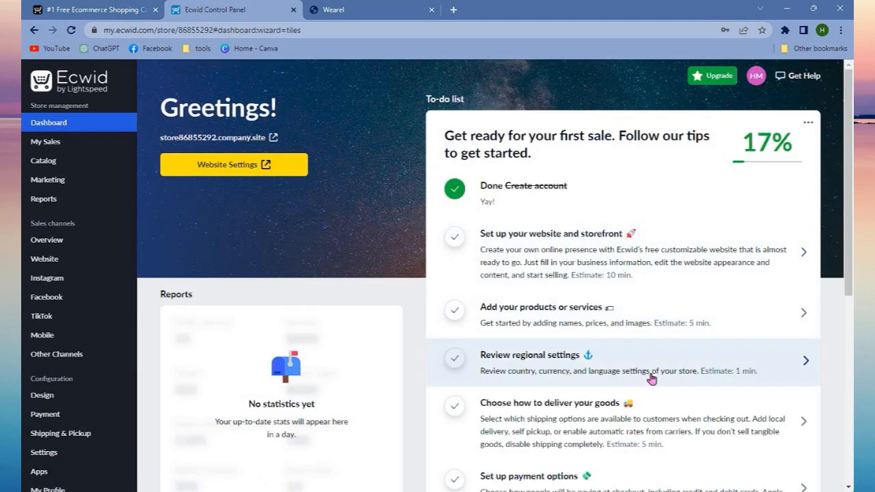
Open the to-do task for choosing how to deliver goods and examine the shipping carrier, local delivery and self pickup options.
scroll(628, 339, "down", 2)
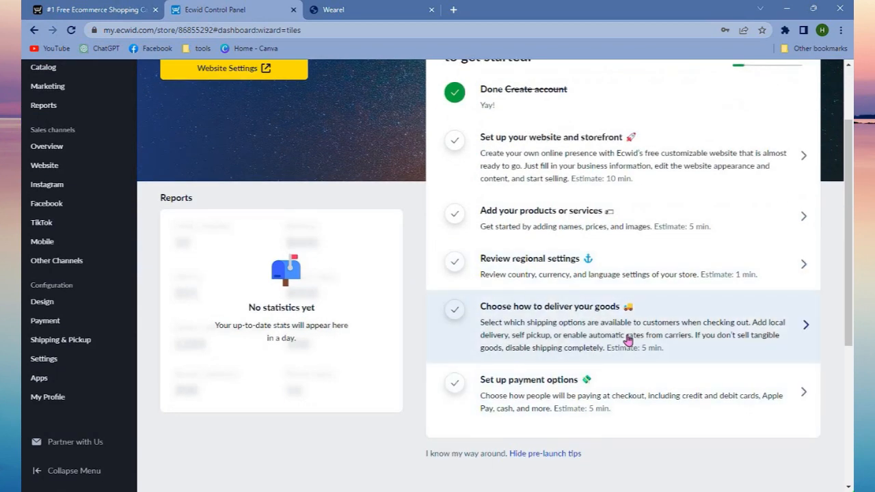
left_click(750, 330)
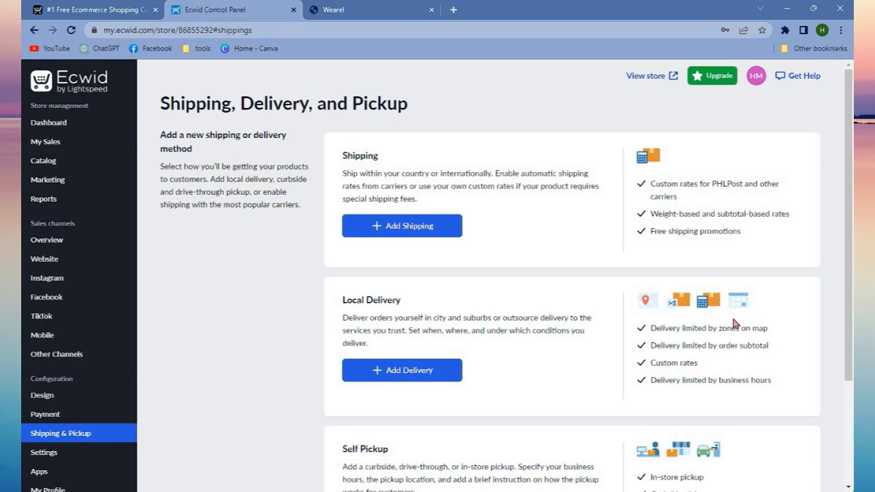
left_click(402, 226)
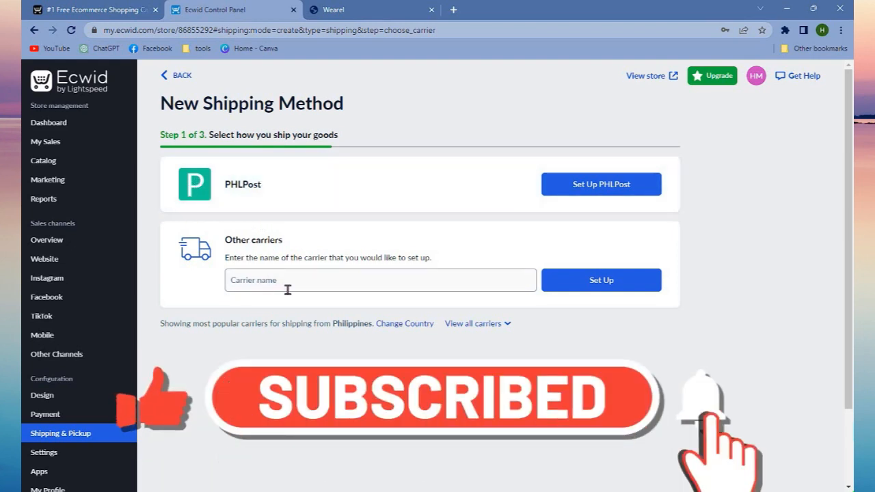
key("alt+Left")
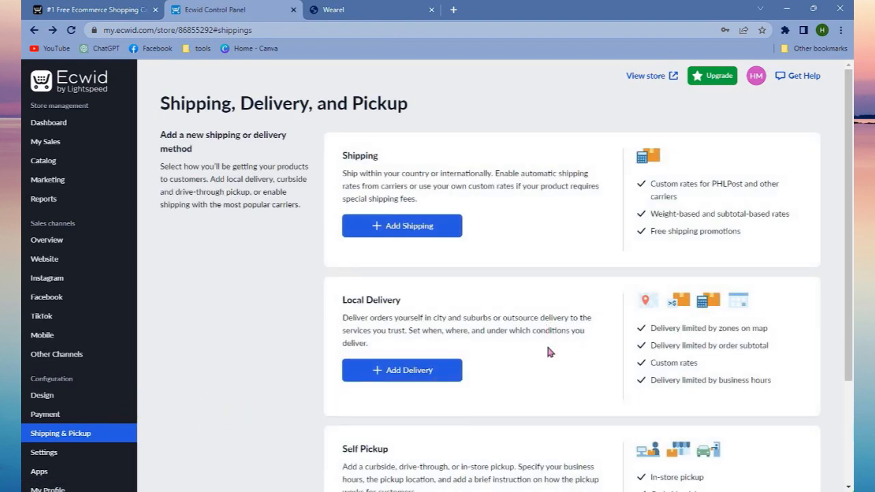
scroll(546, 343, "down", 4)
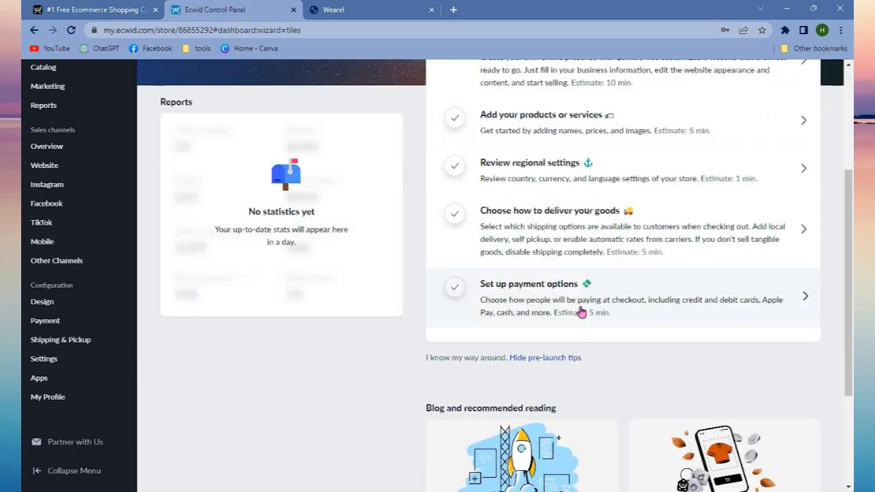
Open the to-do task for setting up payment options and examine the cash payment actions and the Stripe and PayPal methods.
left_click(581, 311)
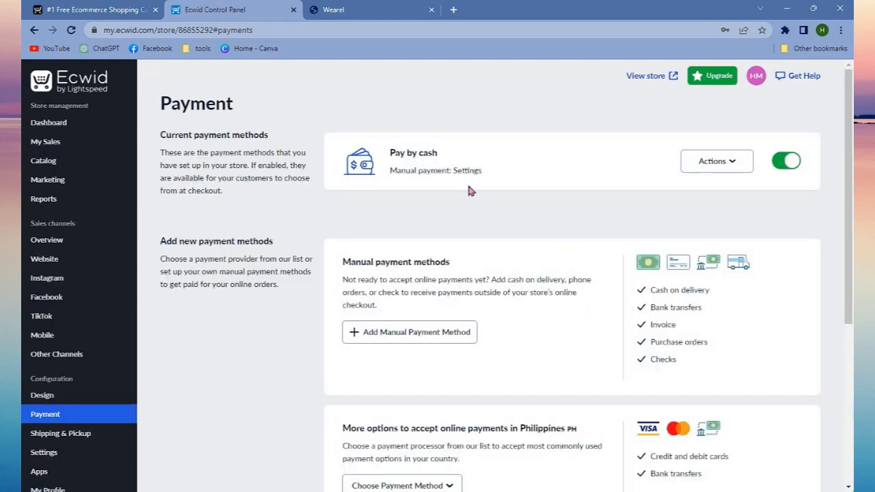
left_click(709, 168)
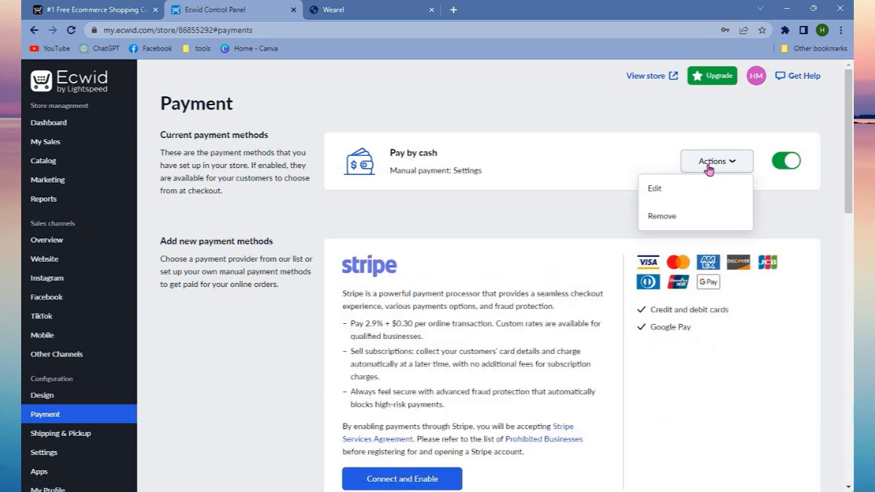
scroll(408, 342, "down", 3)
scroll(346, 331, "up", 1)
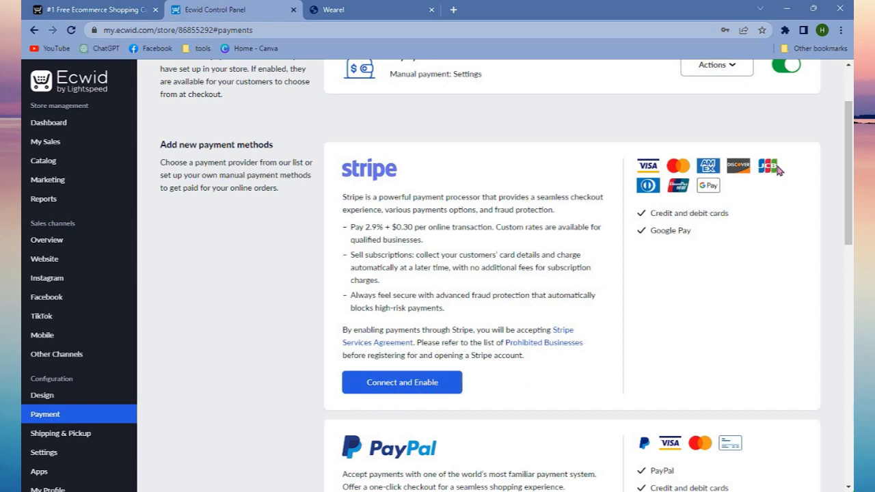
scroll(707, 411, "down", 4)
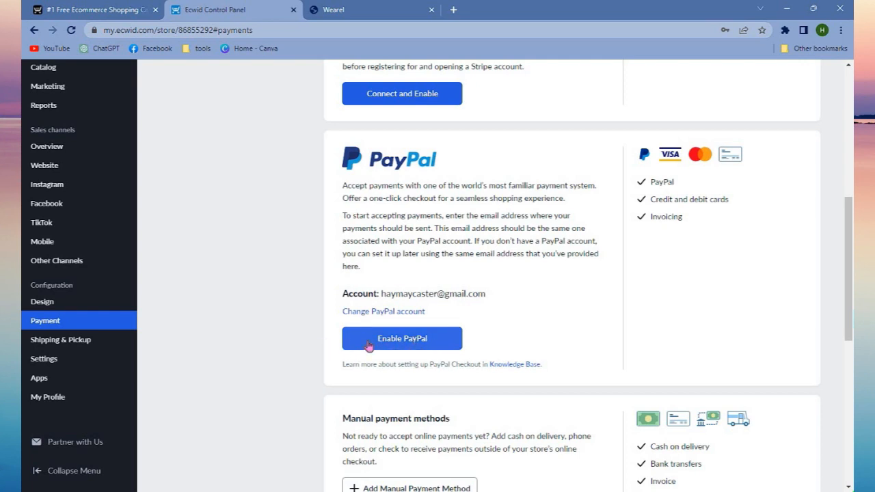
scroll(492, 301, "up", 6)
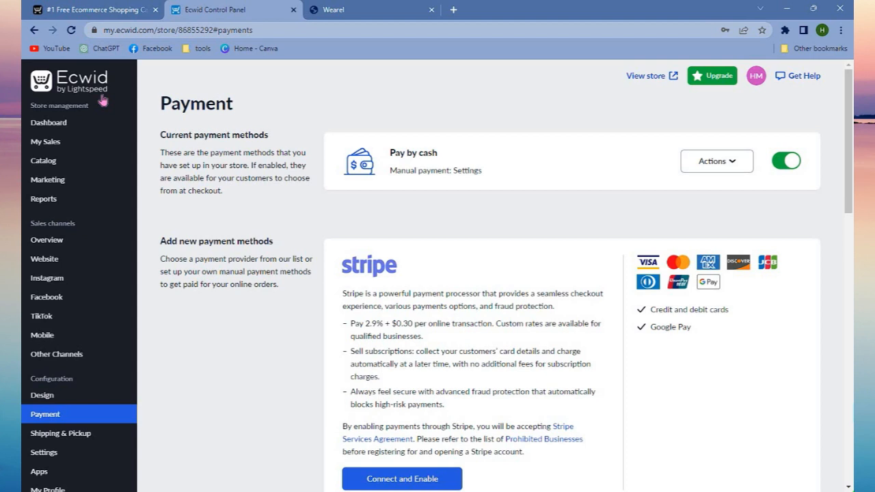
Return to the dashboard and look over its to-do list and reports.
left_click(95, 91)
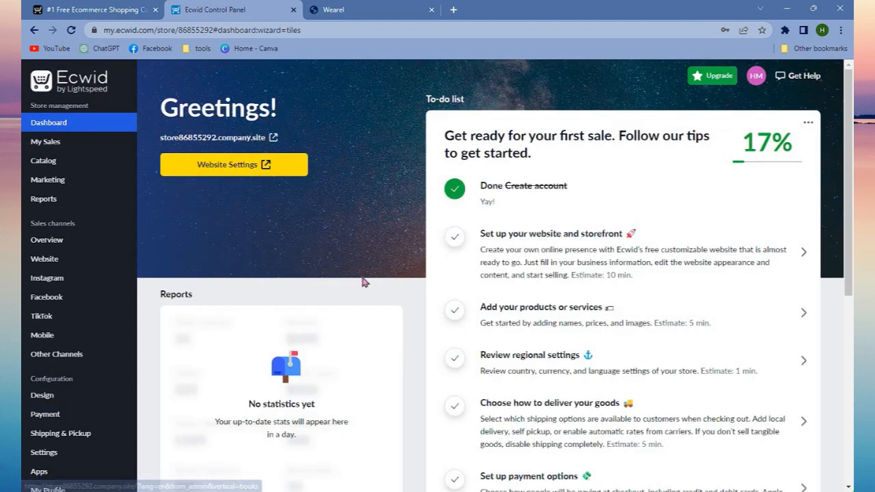
scroll(364, 282, "down", 3)
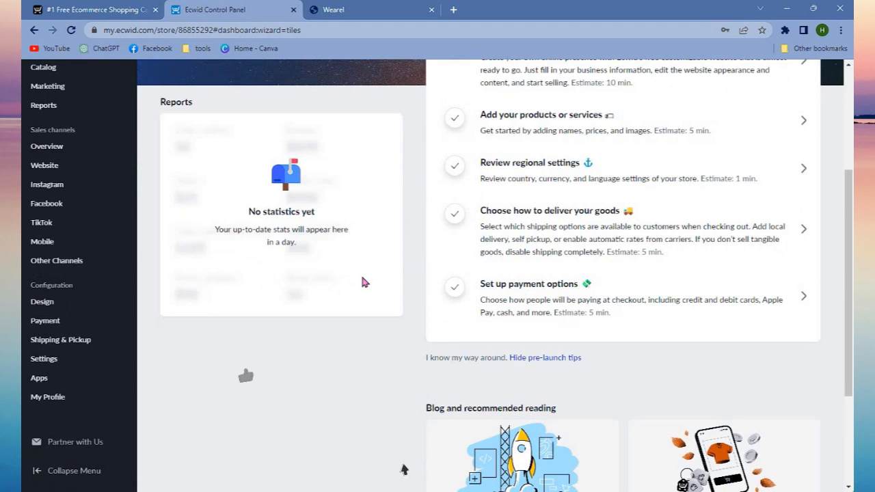
scroll(578, 162, "up", 3)
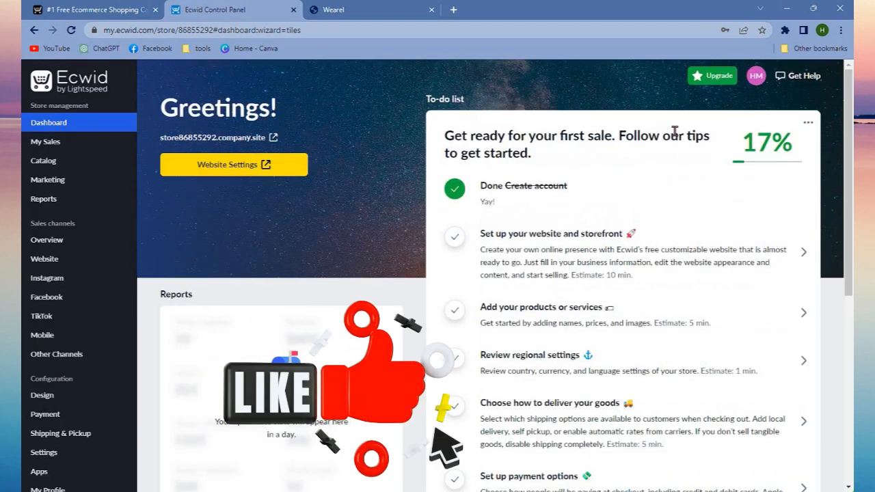